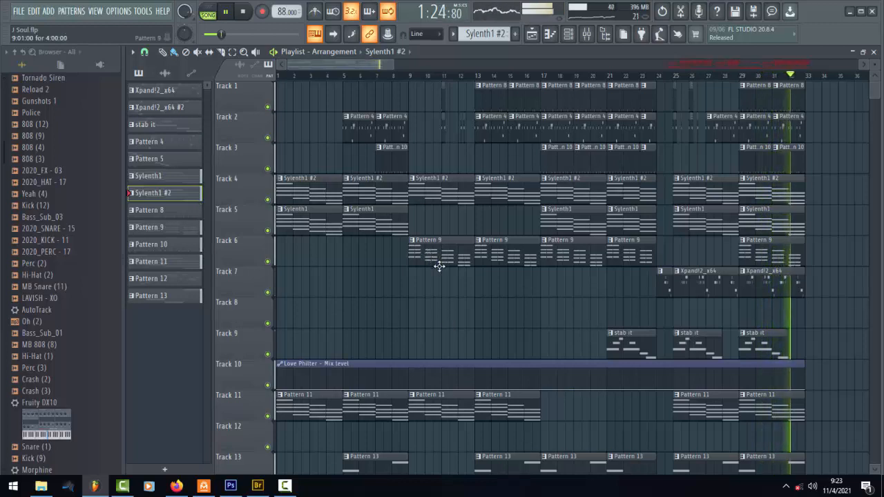
# Step: Stop the song, solo Track 1 and audition Pattern 8 from bar 13 in the channel rack
pyautogui.press('space')
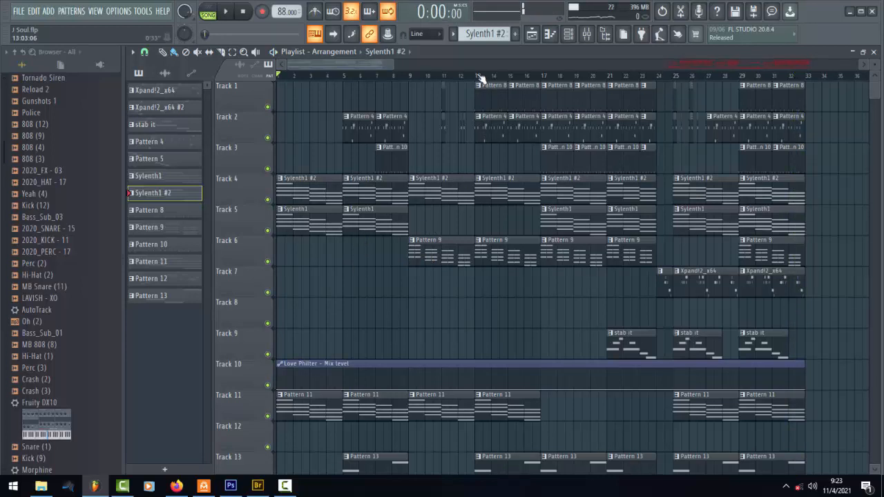
pyautogui.rightClick(269, 108)
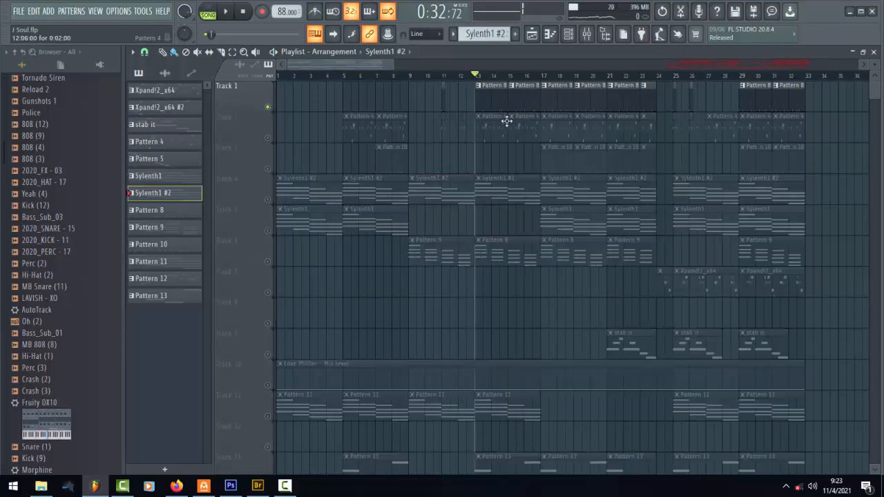
pyautogui.click(492, 92)
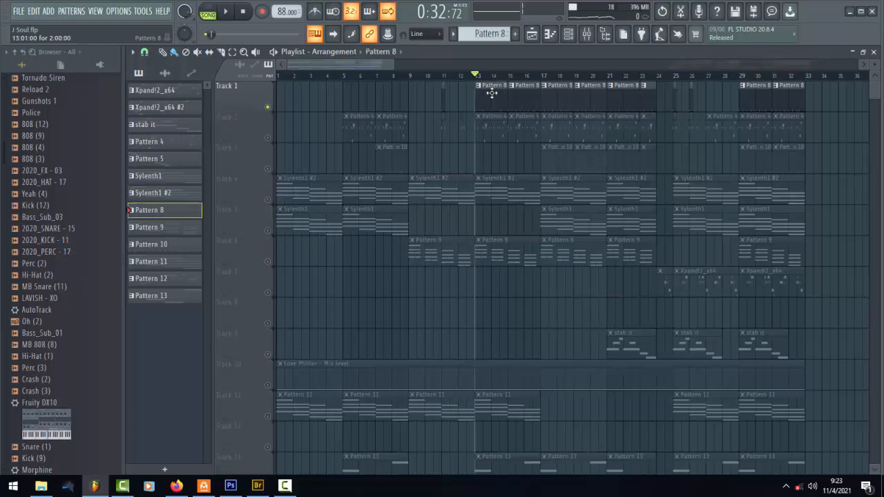
pyautogui.click(570, 37)
pyautogui.press('space')
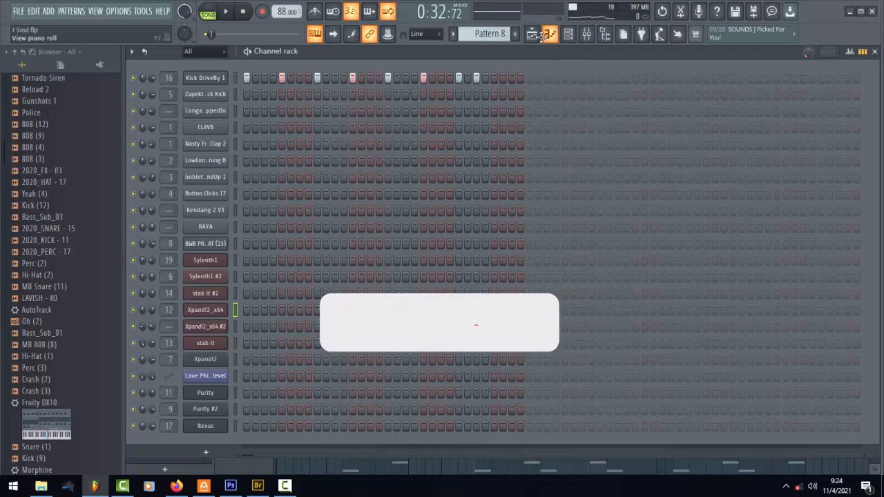
# Step: Solo Track 2 in the playlist and audition Pattern 4's percussion steps in the channel rack
pyautogui.click(532, 34)
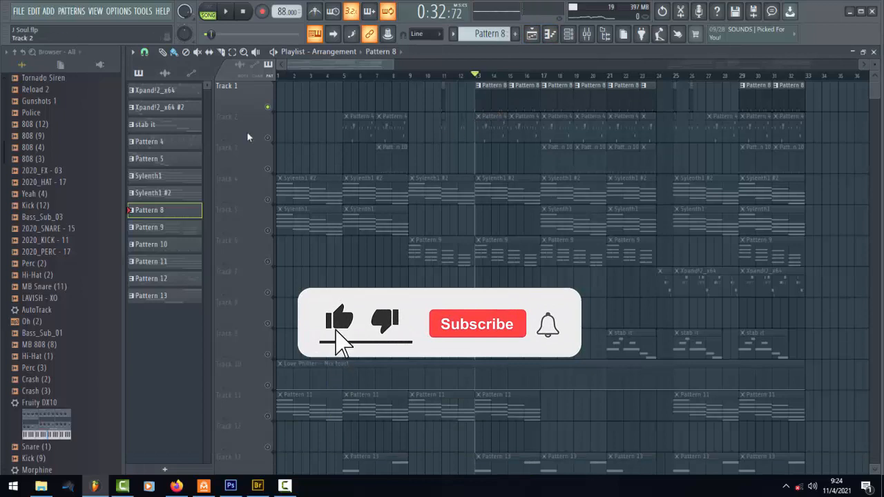
pyautogui.click(269, 138)
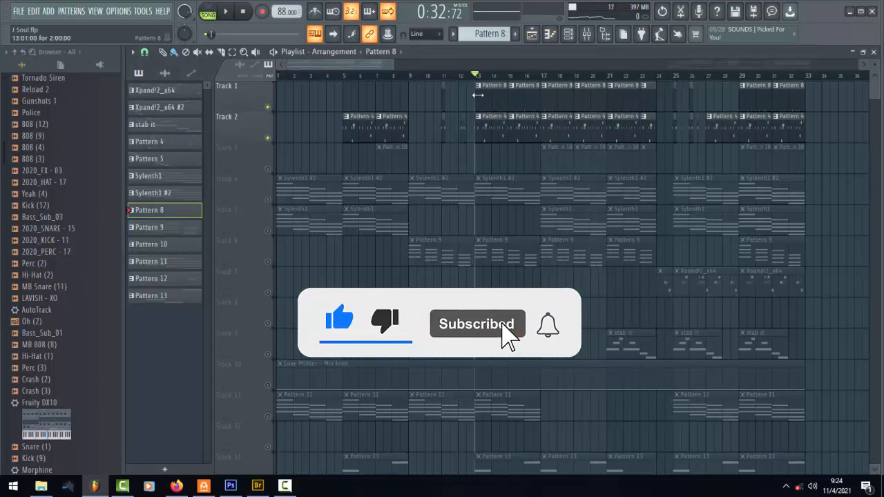
pyautogui.click(268, 107)
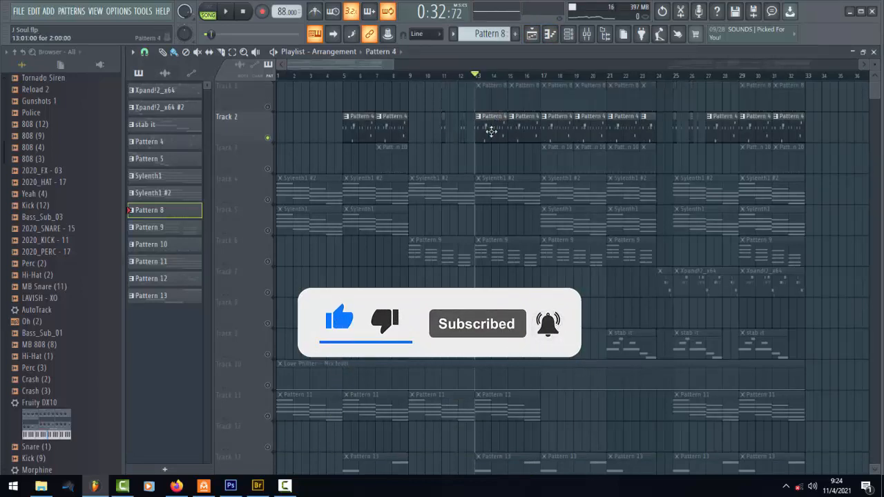
pyautogui.click(491, 131)
pyautogui.click(567, 34)
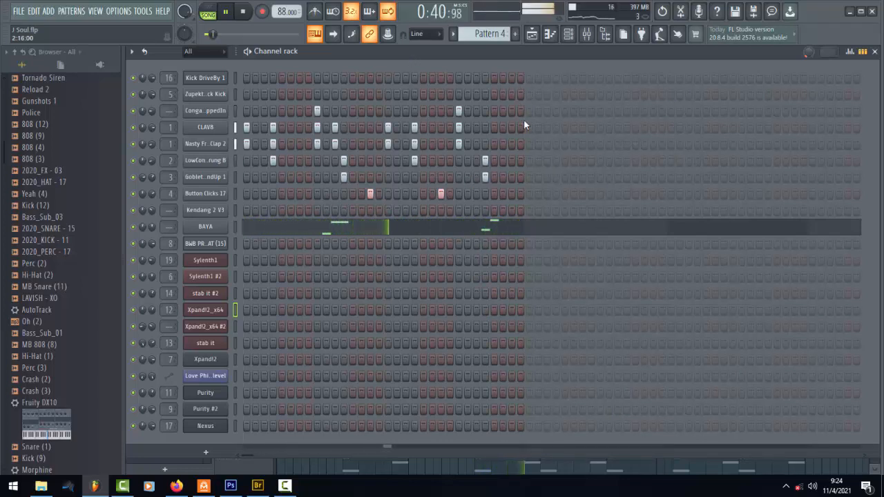
pyautogui.press('space')
# Step: Solo Track 3 in the playlist and audition Pattern 10's steps in the channel rack
pyautogui.click(532, 36)
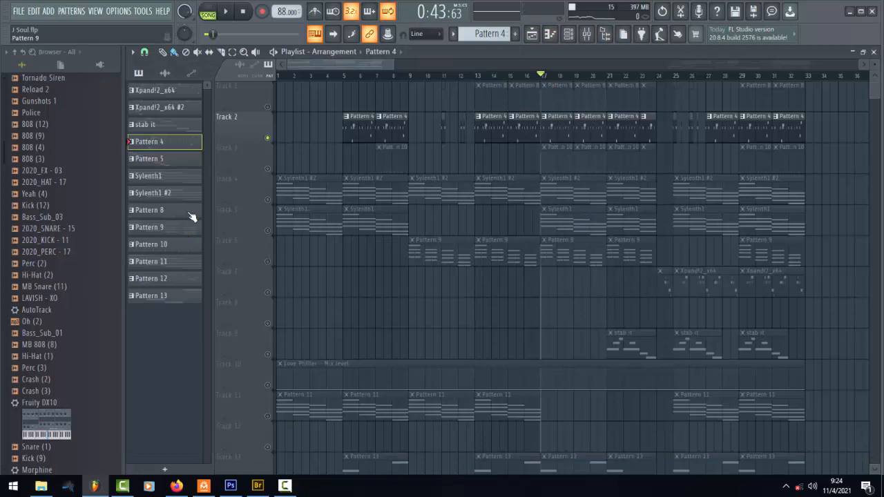
pyautogui.rightClick(268, 138)
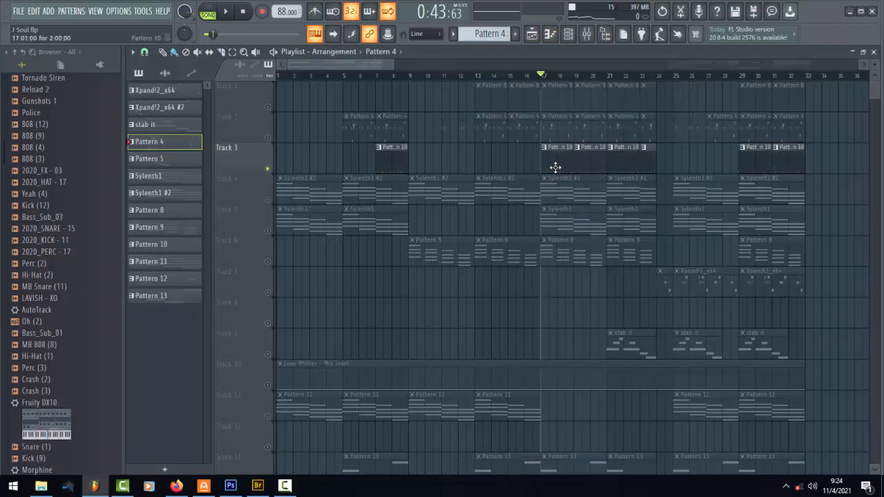
pyautogui.click(573, 33)
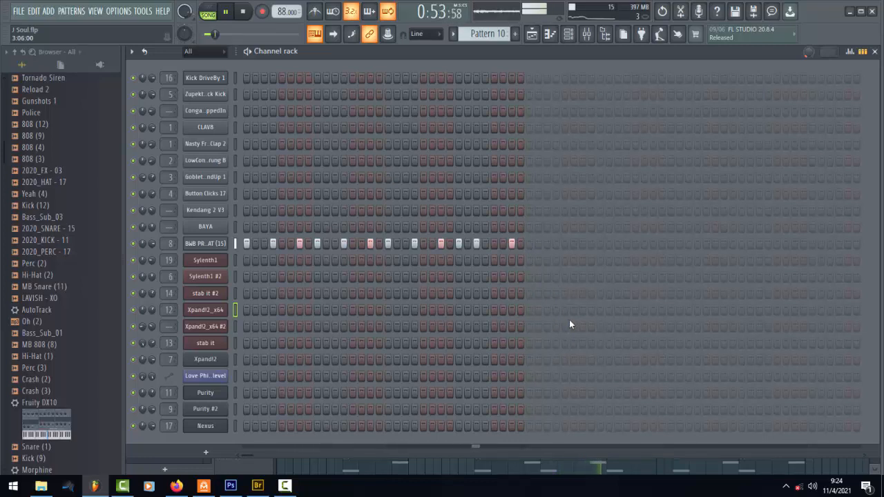
pyautogui.press('space')
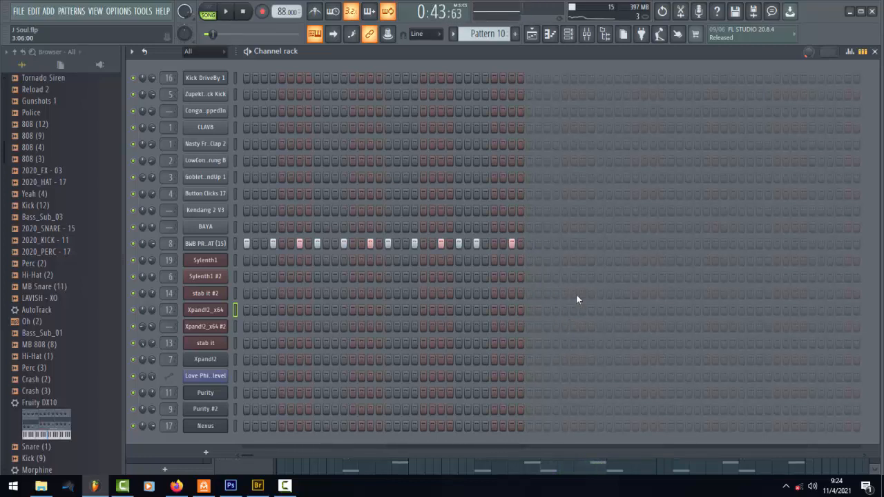
# Step: Solo Track 4 and play the Sylenth1 #2 pattern with its chords fitted in the piano roll
pyautogui.click(535, 40)
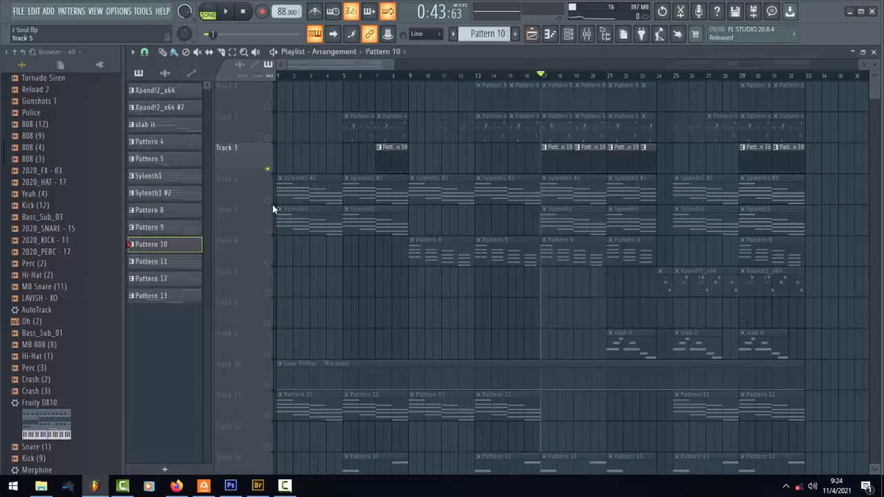
pyautogui.rightClick(268, 170)
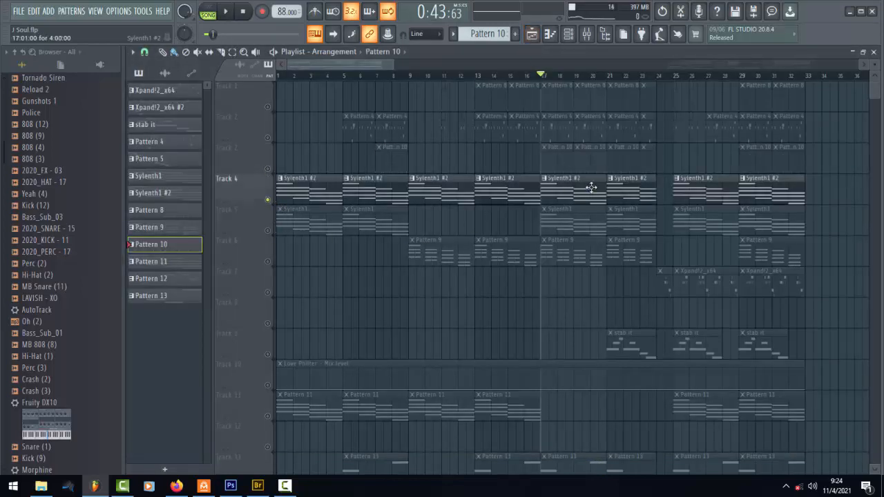
pyautogui.click(569, 35)
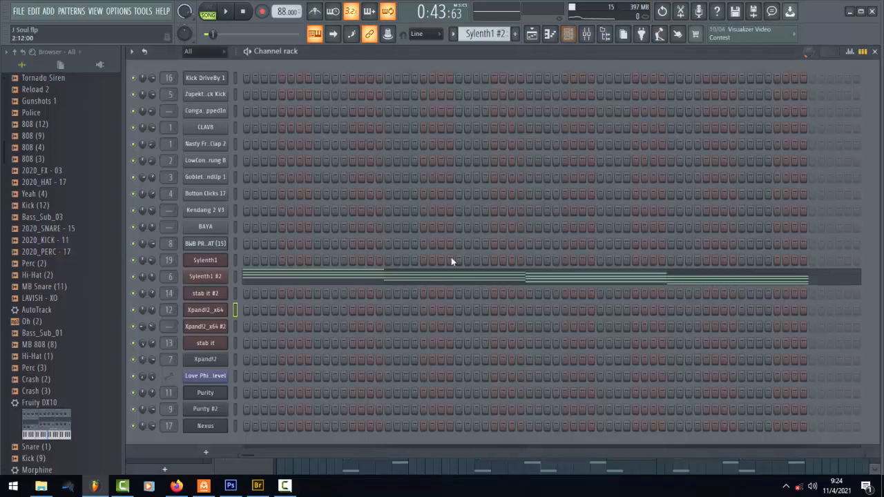
pyautogui.click(423, 285)
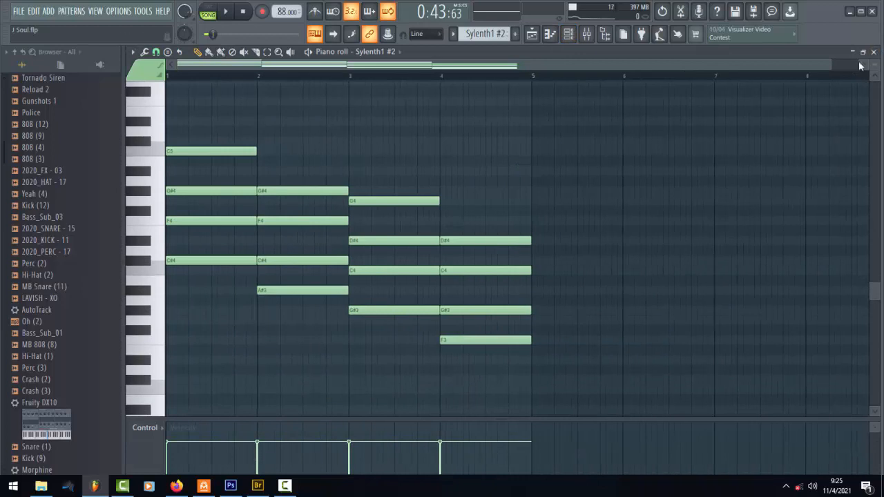
pyautogui.moveTo(829, 63); pyautogui.dragTo(553, 85)
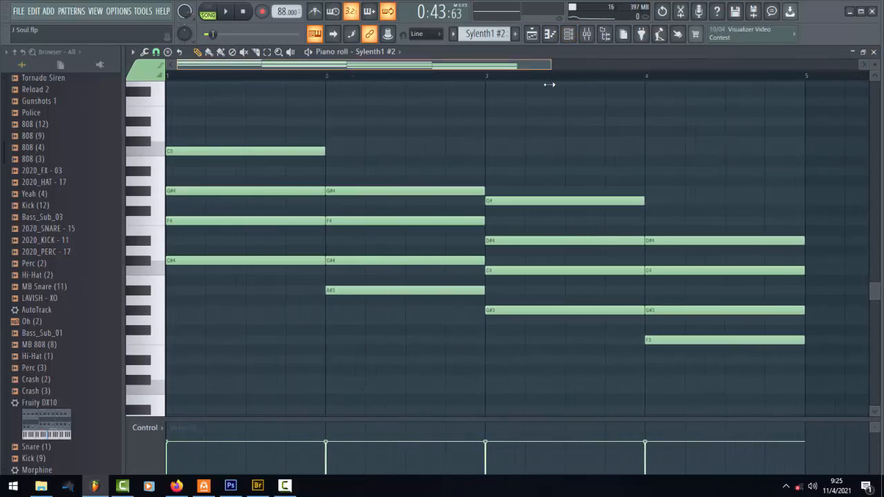
pyautogui.press('space')
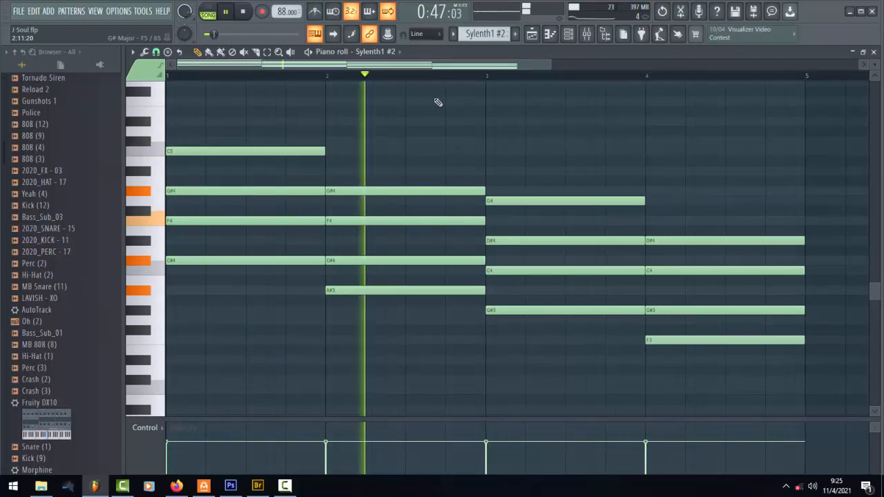
# Step: Examine the preset and settings of the Sylenth1 #2 instrument, then close its plugin window
pyautogui.click(570, 38)
pyautogui.click(206, 276)
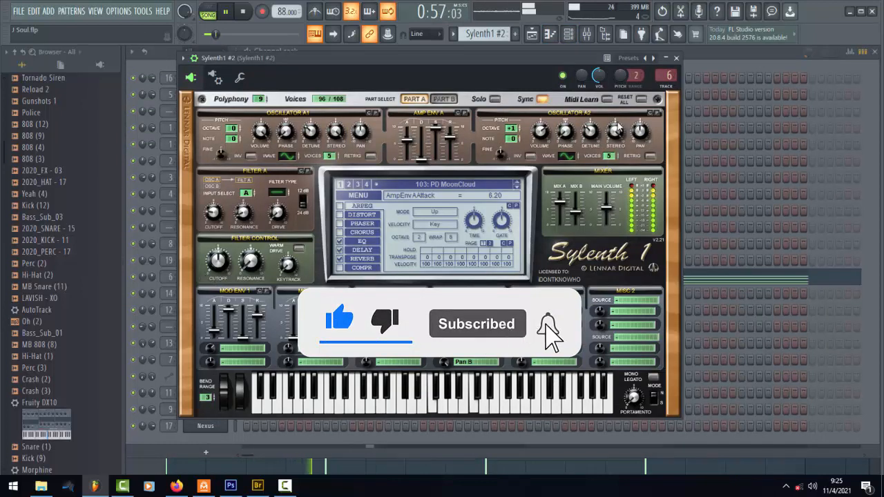
pyautogui.click(677, 58)
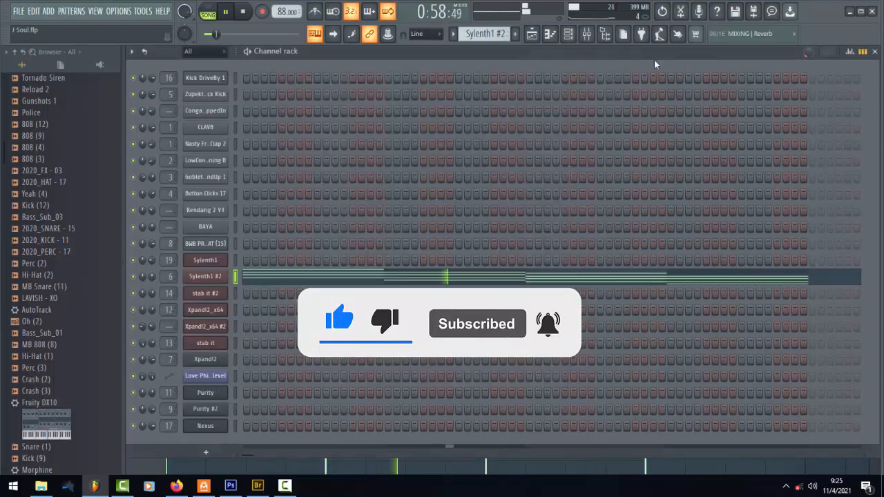
# Step: Solo Track 5 in the playlist and play the Sylenth1 pattern's chords in the piano roll
pyautogui.click(535, 35)
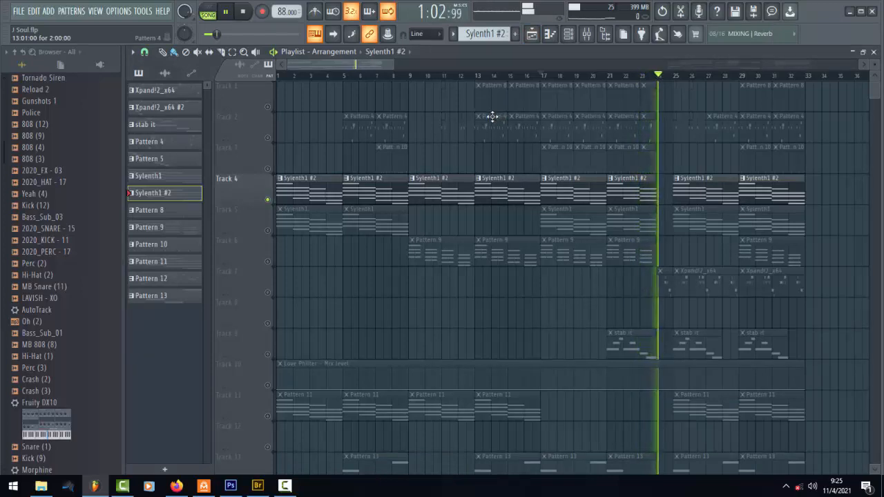
pyautogui.press('space')
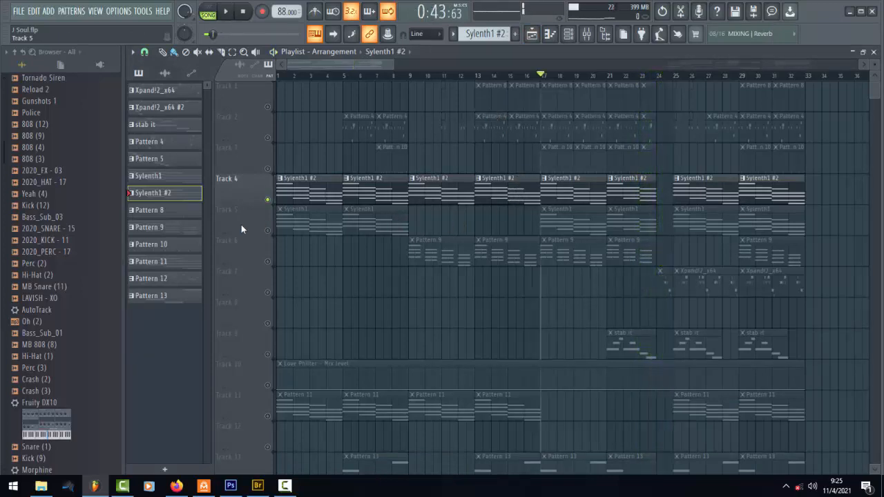
pyautogui.click(269, 231)
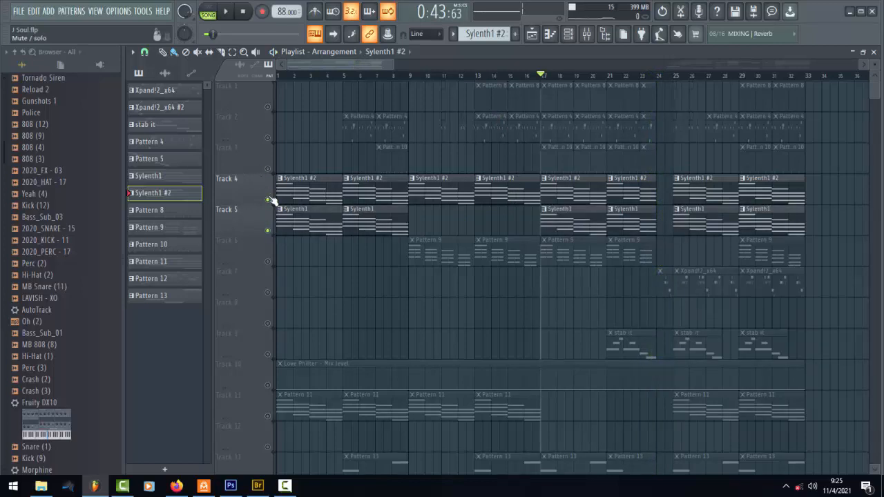
pyautogui.click(269, 199)
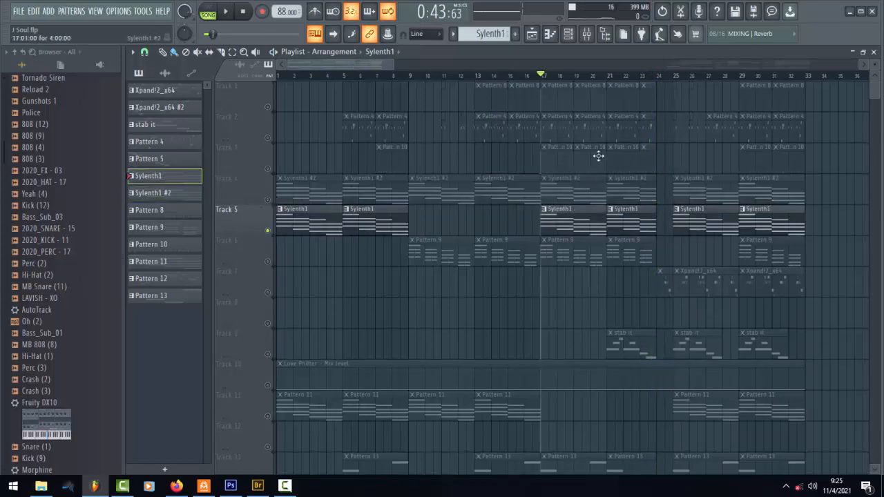
pyautogui.click(568, 33)
pyautogui.click(429, 258)
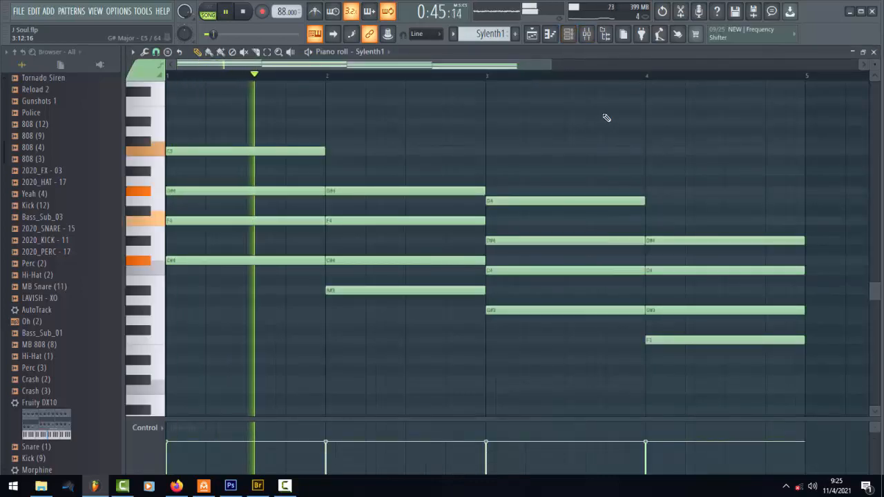
# Step: Examine the Sylenth1 instrument's preset while it plays, then close the plugin and return to its piano roll
pyautogui.click(570, 36)
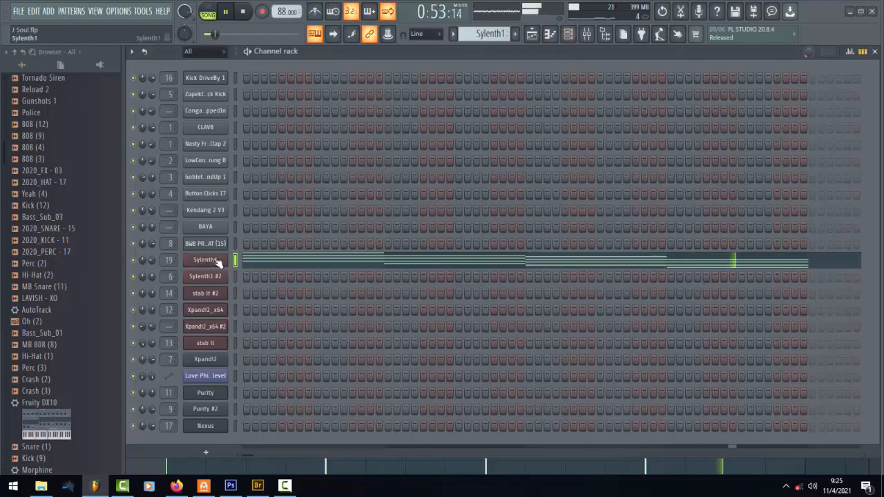
pyautogui.click(205, 259)
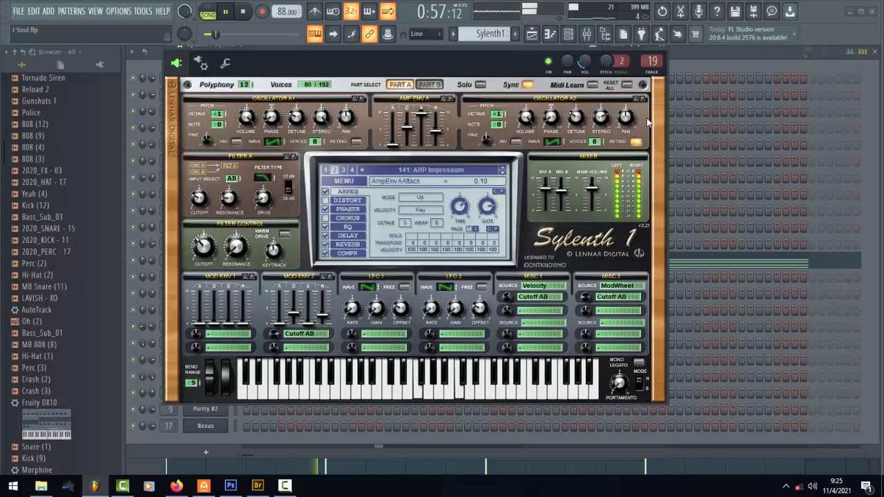
pyautogui.click(661, 51)
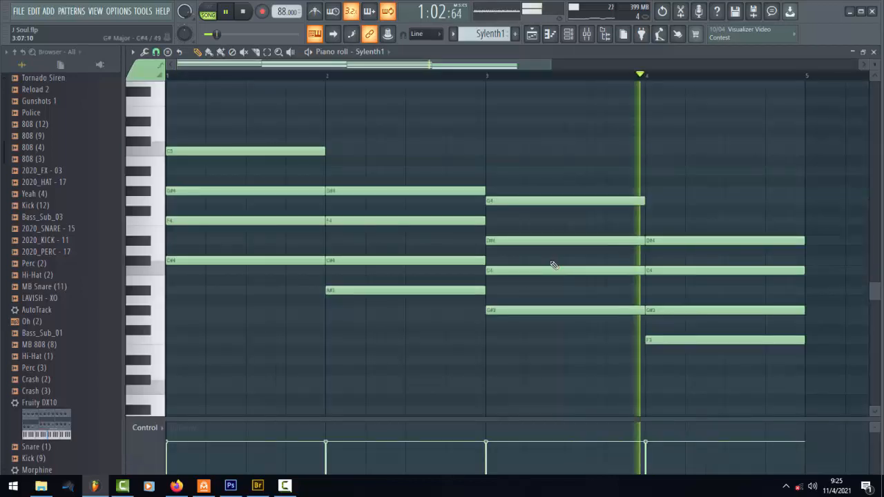
pyautogui.click(553, 266)
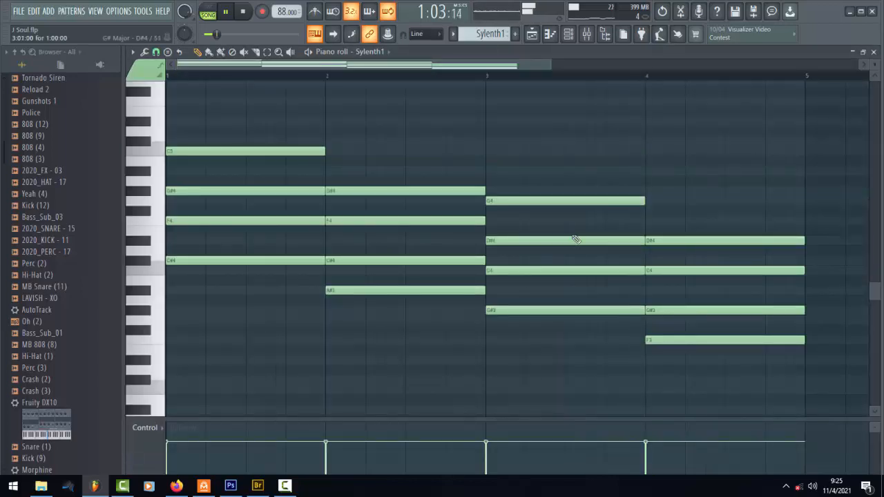
# Step: Solo Track 6 in the playlist and play Pattern 9's stab it #2 chords in the piano roll
pyautogui.click(533, 35)
pyautogui.press('space')
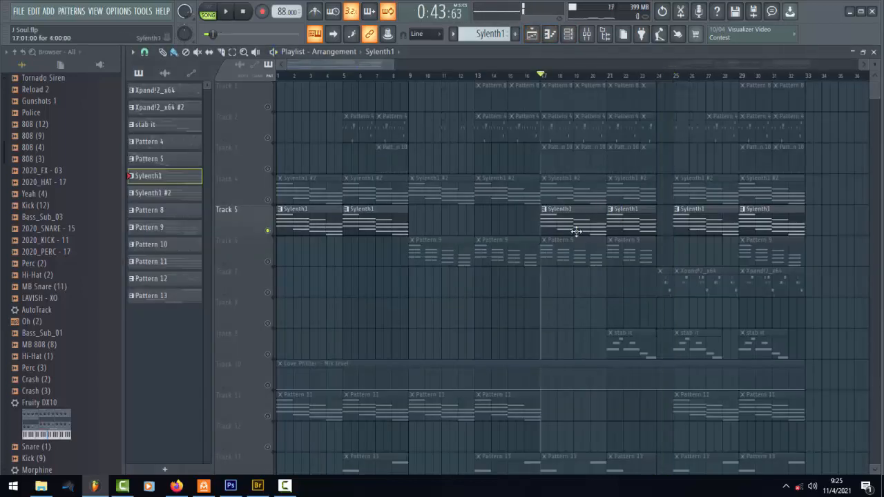
pyautogui.click(269, 262)
pyautogui.click(269, 230)
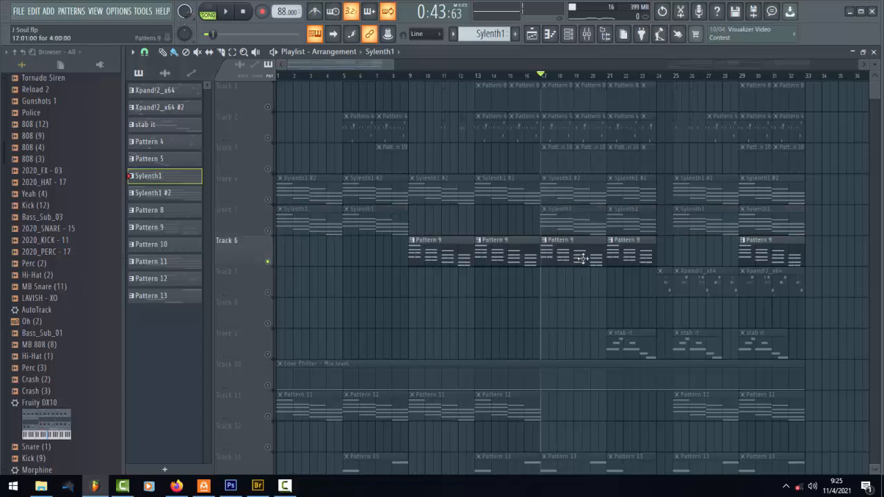
pyautogui.click(567, 35)
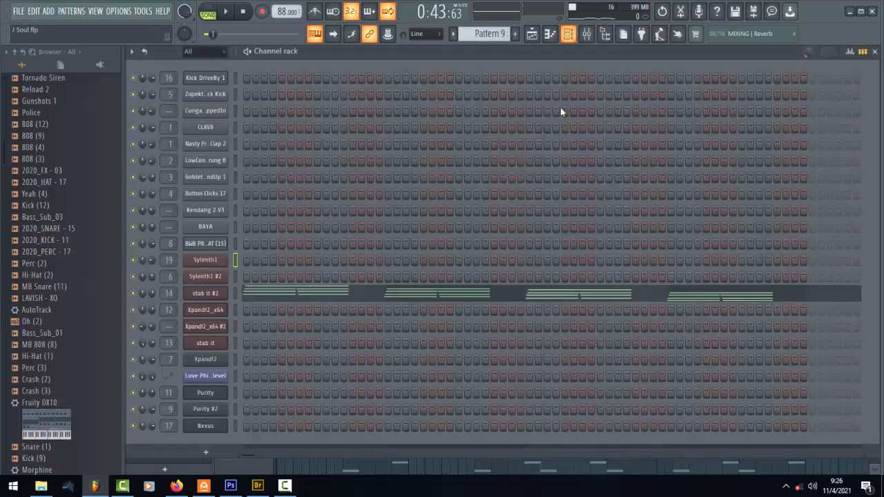
pyautogui.click(454, 296)
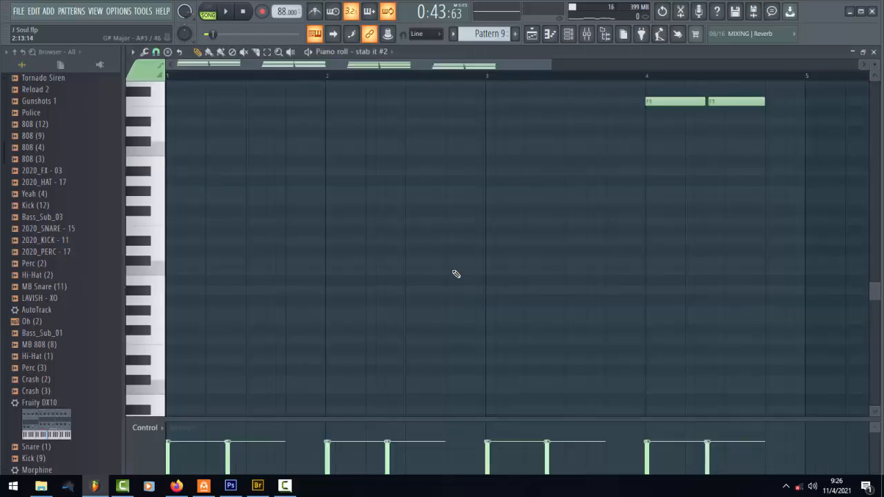
pyautogui.scroll(6, 359, 270)
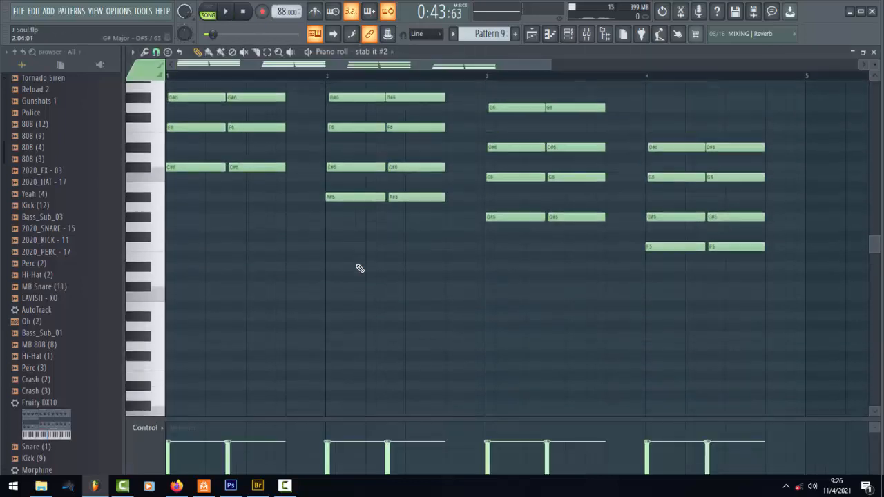
pyautogui.press('space')
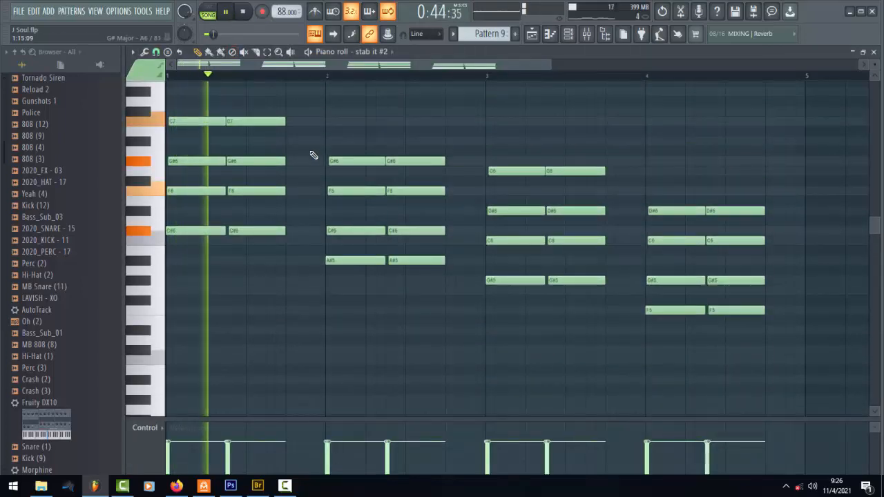
# Step: Examine the preset and settings of the stab it #2 Sylenth1 instrument while Pattern 9 plays
pyautogui.scroll(1, 311, 155)
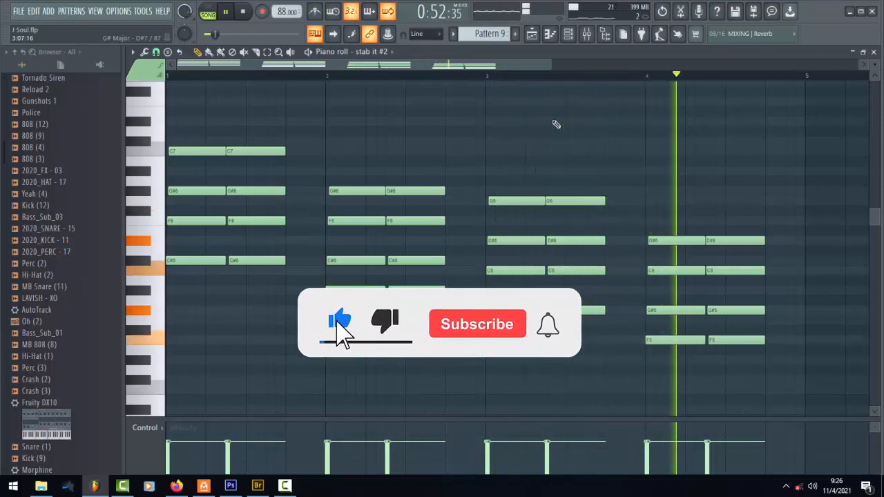
pyautogui.click(566, 33)
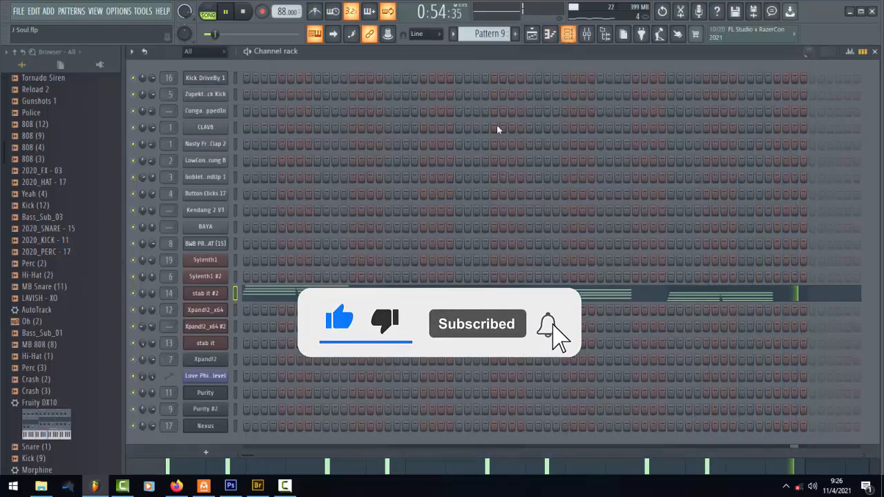
pyautogui.click(214, 295)
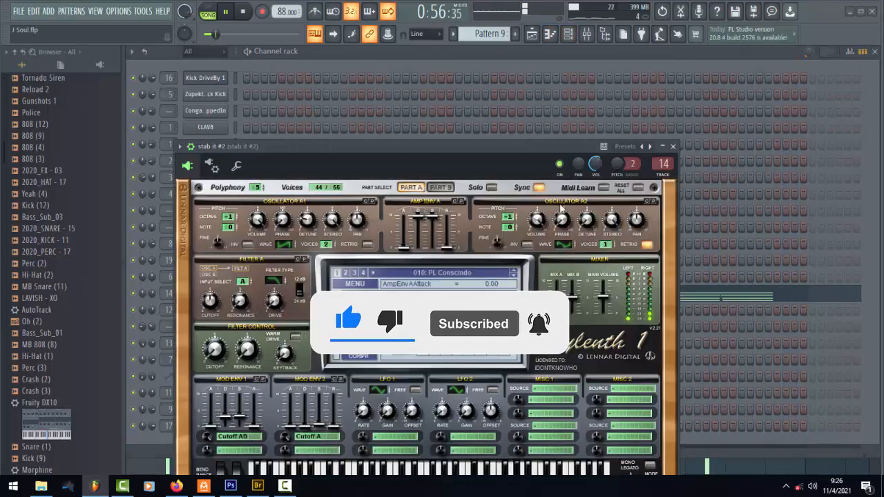
pyautogui.moveTo(512, 147); pyautogui.dragTo(569, 72)
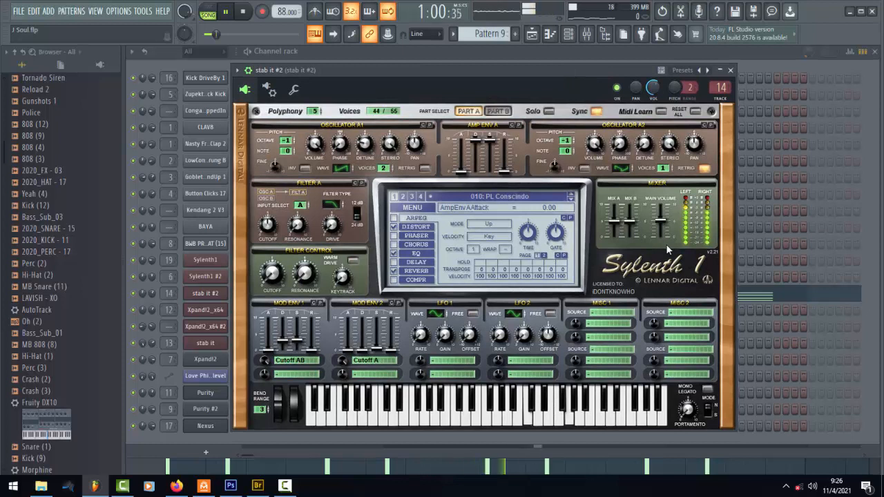
# Step: Solo Track 7 in the playlist and open the Xpand!2_x64 pattern's notes in the piano roll
pyautogui.click(537, 37)
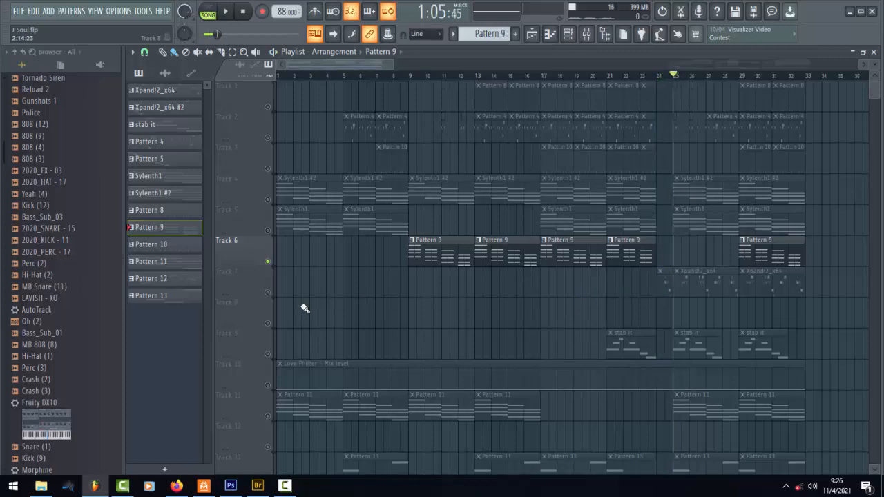
pyautogui.click(268, 261)
pyautogui.click(268, 294)
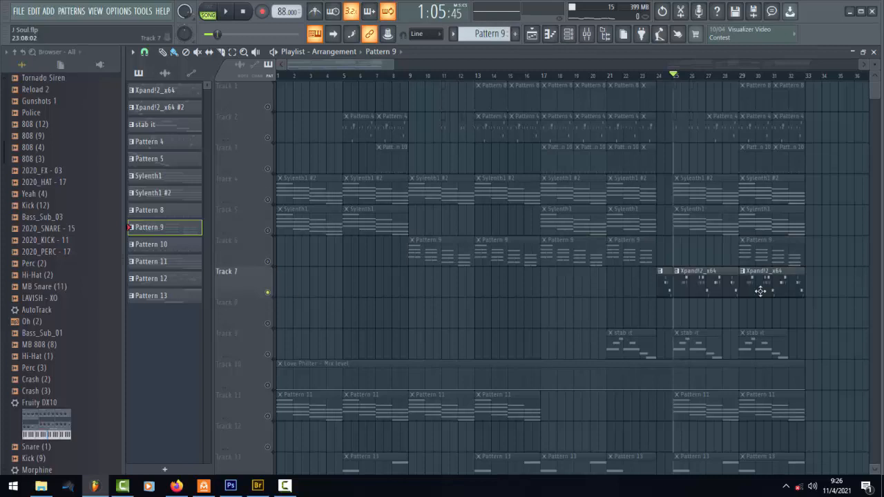
pyautogui.click(583, 34)
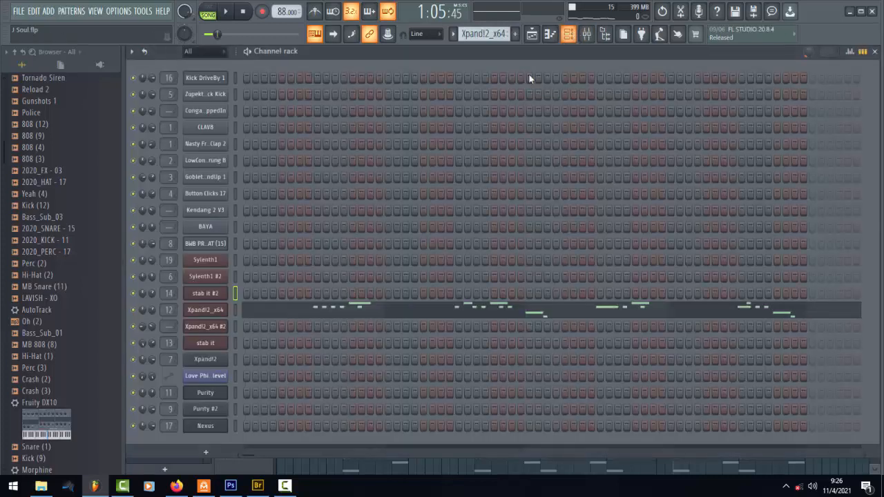
pyautogui.click(424, 312)
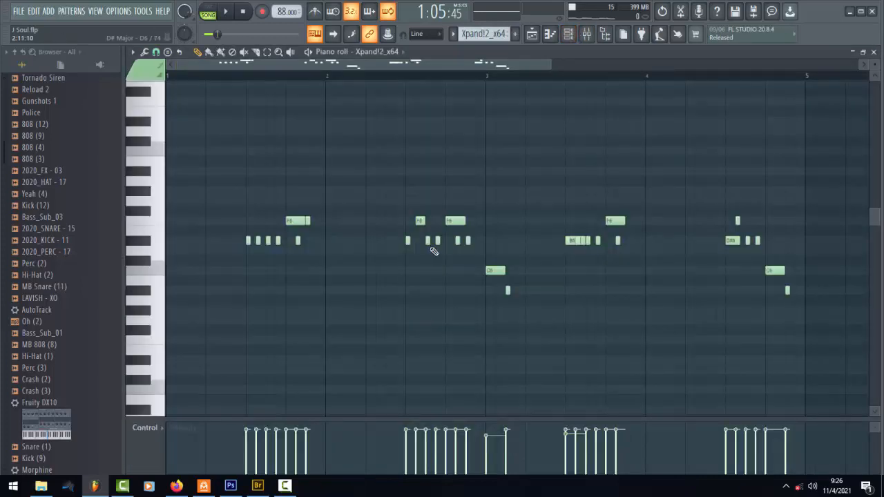
# Step: Fit the Xpand!2_x64 notes in the piano roll and play the melody from bar 25 of the song
pyautogui.scroll(-2, 286, 194)
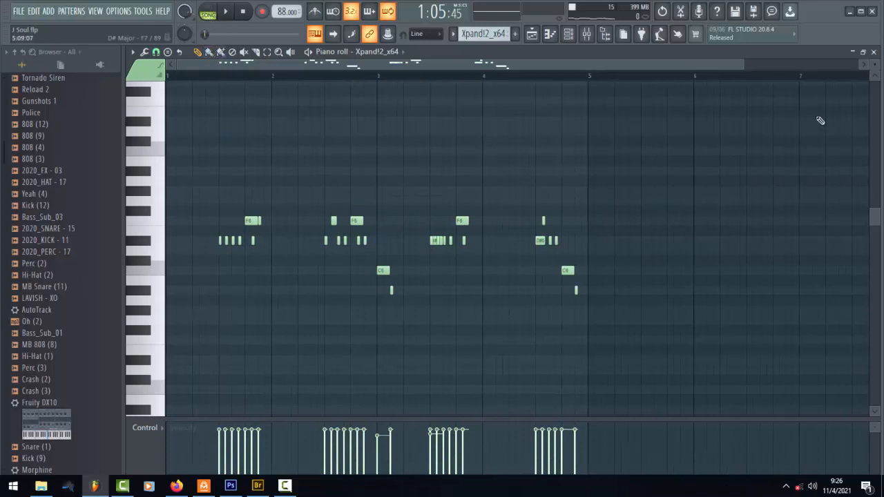
pyautogui.moveTo(742, 64); pyautogui.dragTo(590, 63)
pyautogui.press('space')
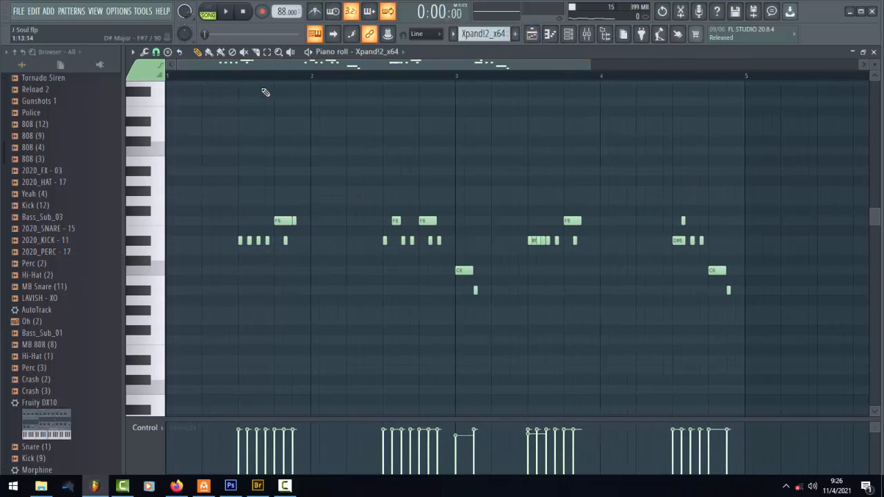
pyautogui.click(533, 34)
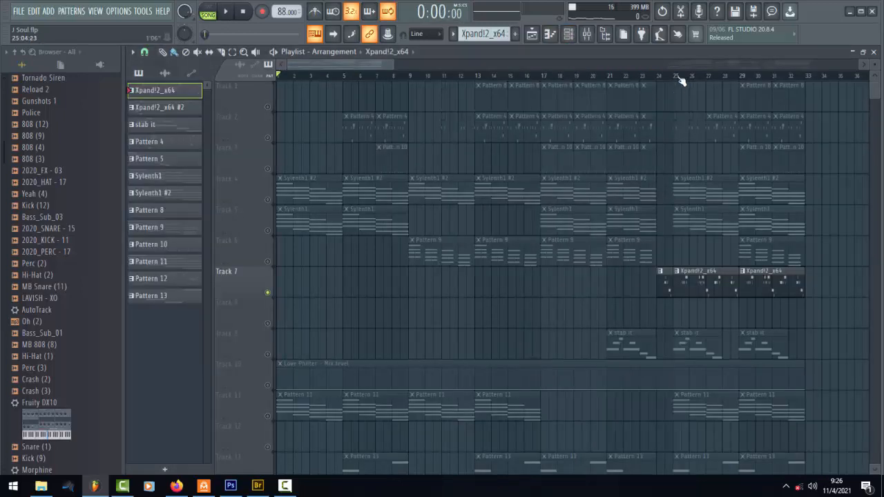
pyautogui.click(569, 36)
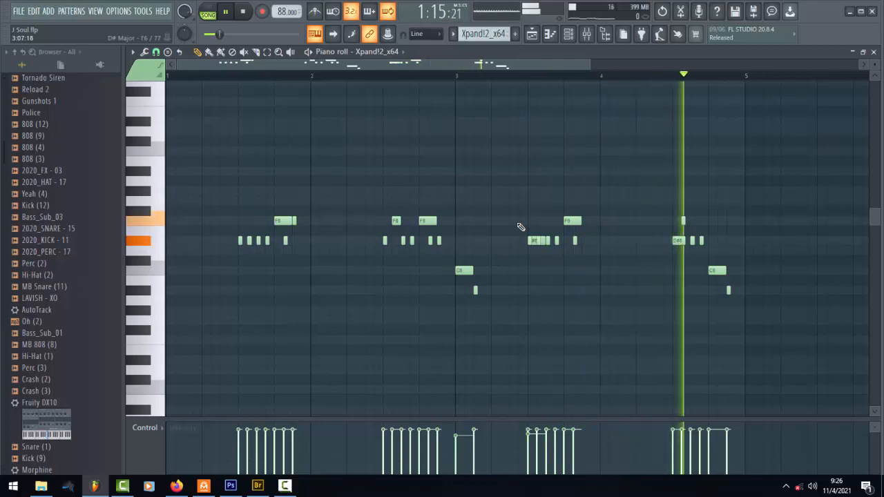
# Step: Examine the preset and settings of the Xpand!2_x64 instrument while its pattern plays
pyautogui.click(569, 36)
pyautogui.click(212, 317)
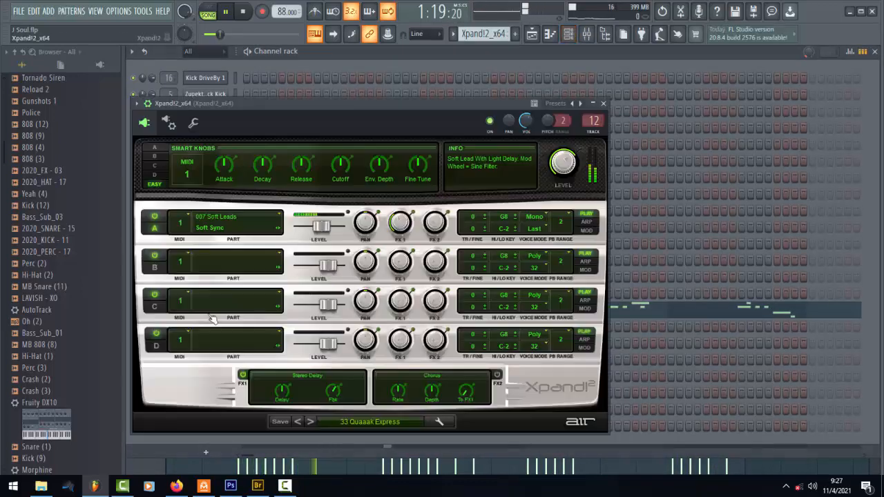
pyautogui.moveTo(412, 107); pyautogui.dragTo(516, 98)
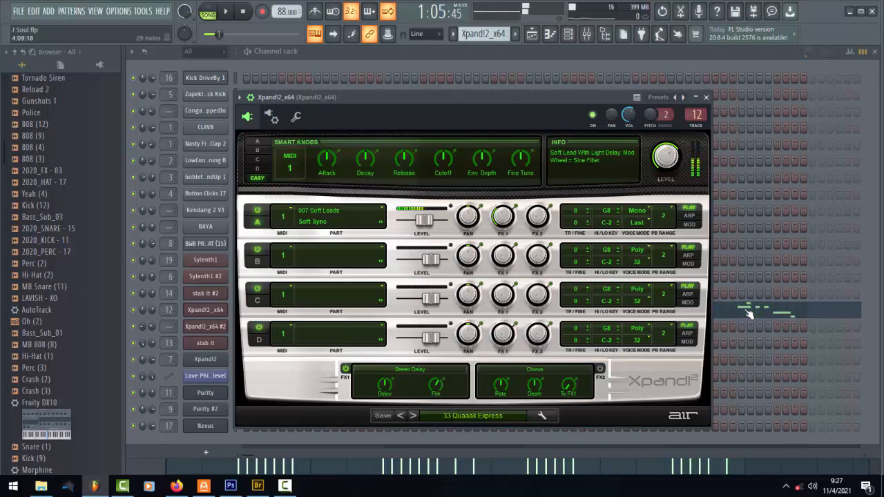
# Step: Solo Track 9 in the playlist and play the stab it pattern's notes in the piano roll
pyautogui.click(533, 34)
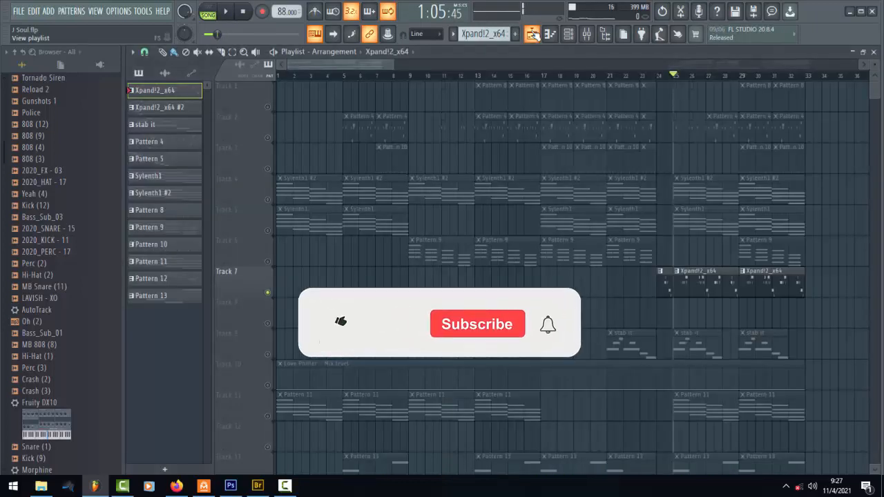
pyautogui.rightClick(270, 355)
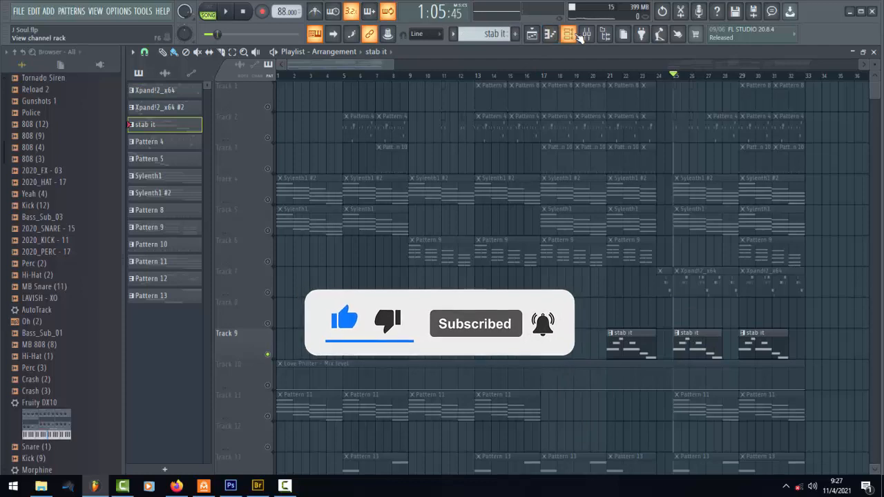
pyautogui.click(551, 36)
pyautogui.click(569, 37)
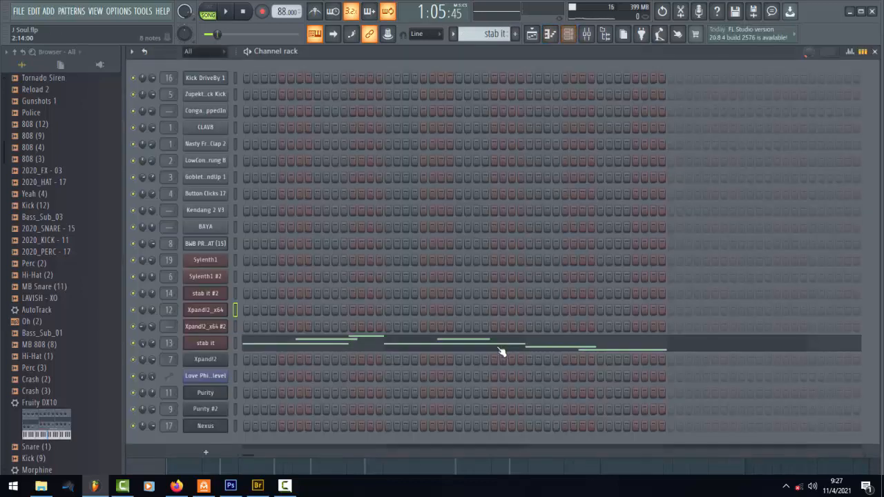
pyautogui.click(497, 342)
pyautogui.scroll(-3, 409, 208)
pyautogui.press('space')
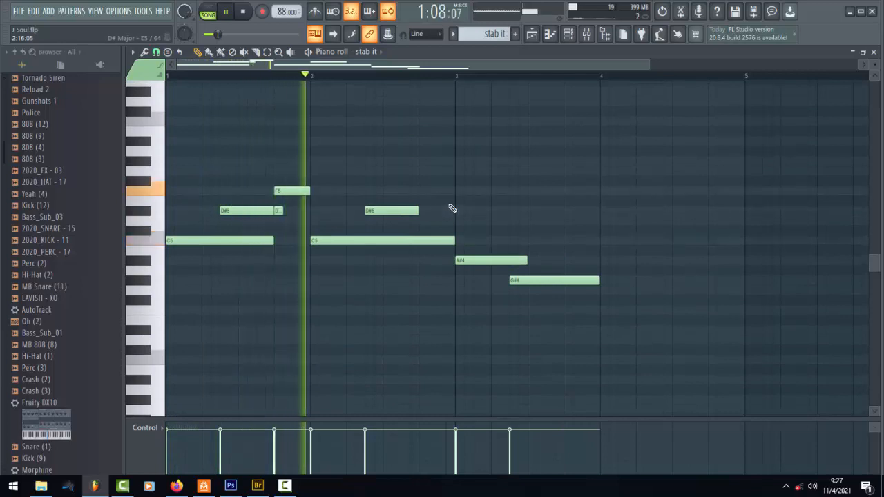
# Step: Examine the preset and settings of the stab it Sylenth1 instrument while its pattern plays
pyautogui.click(569, 37)
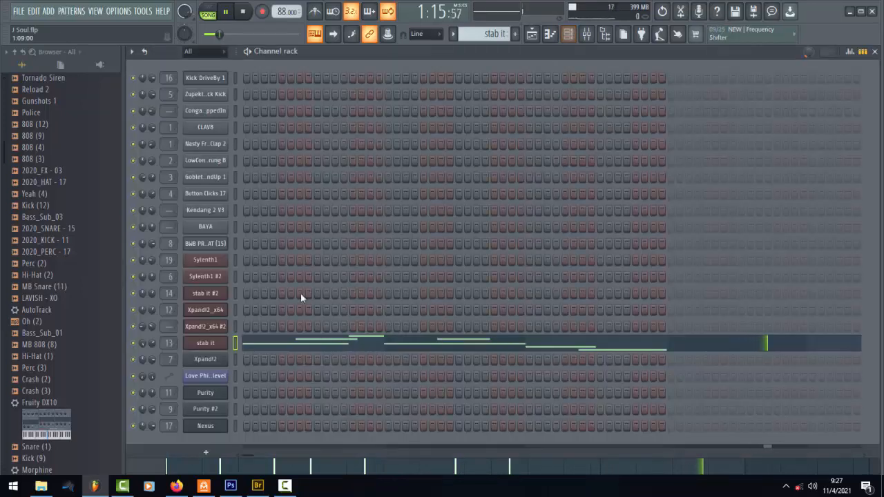
pyautogui.click(206, 344)
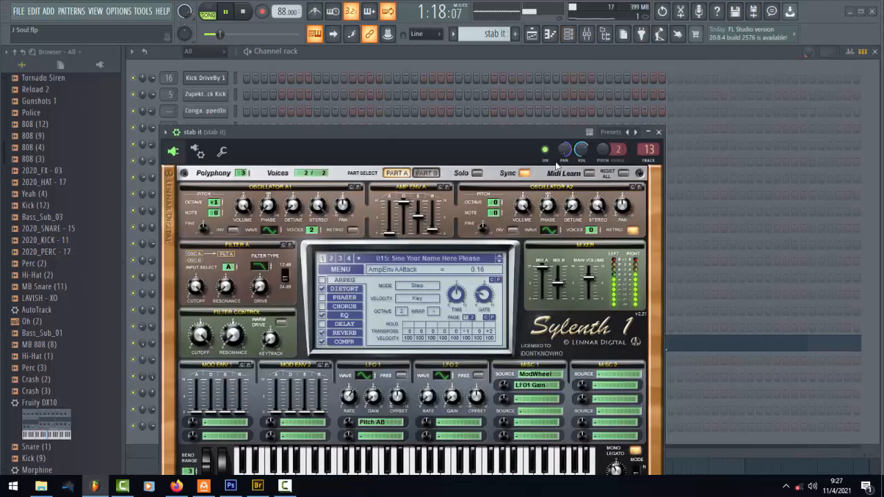
pyautogui.moveTo(490, 131); pyautogui.dragTo(540, 73)
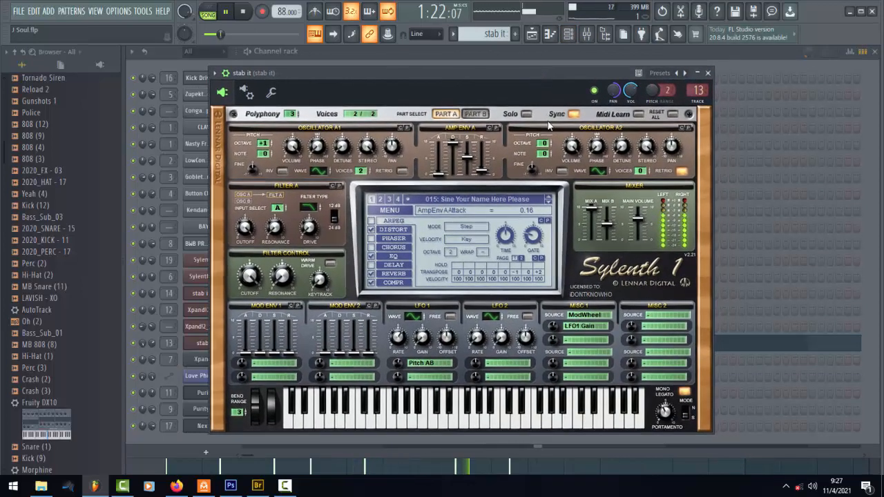
# Step: Solo Track 11 in the playlist and play Pattern 11's Purity chords in the piano roll
pyautogui.click(532, 35)
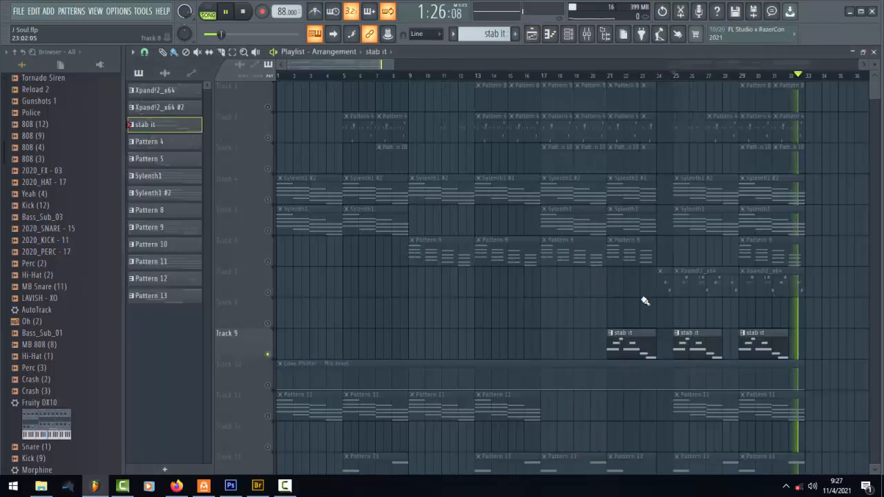
pyautogui.click(269, 355)
pyautogui.click(269, 417)
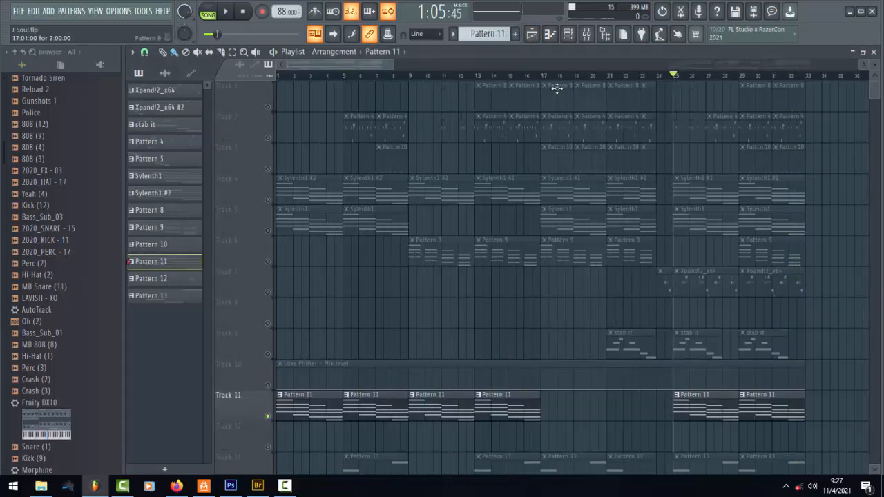
pyautogui.click(568, 39)
pyautogui.click(421, 400)
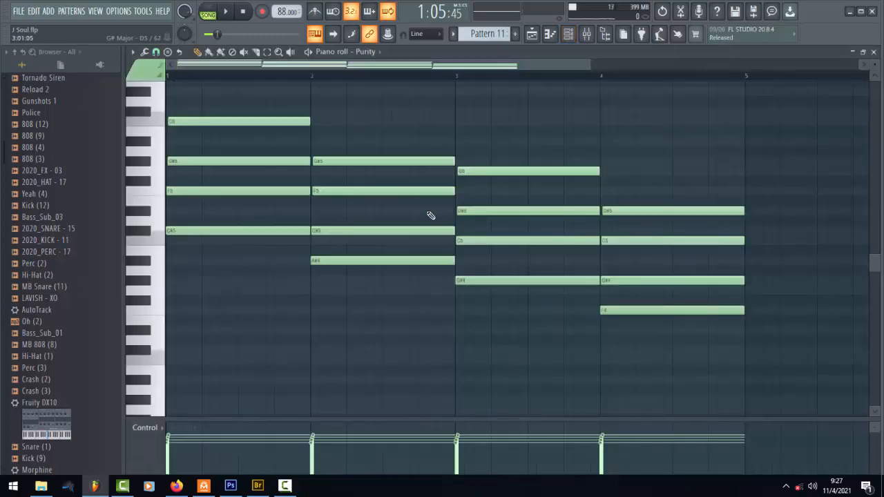
pyautogui.press('space')
pyautogui.moveTo(590, 65); pyautogui.dragTo(549, 75)
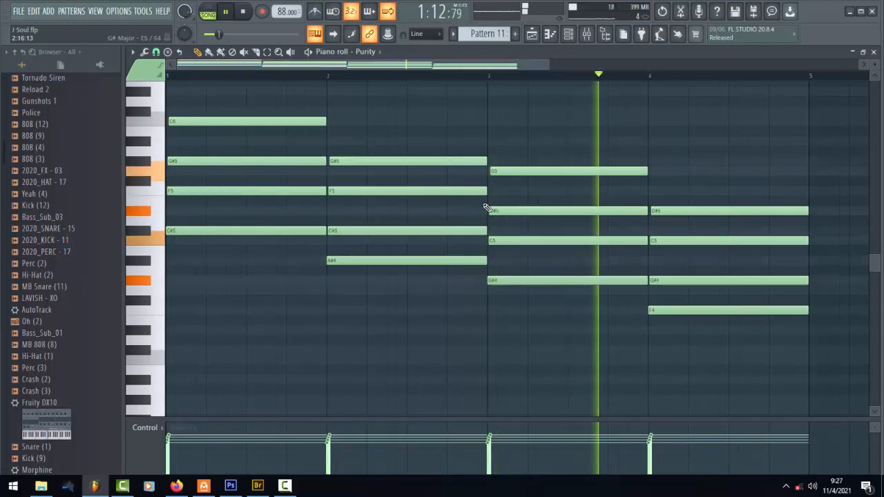
# Step: Examine the layered sounds and settings of the Purity instrument while Pattern 11 plays
pyautogui.click(570, 34)
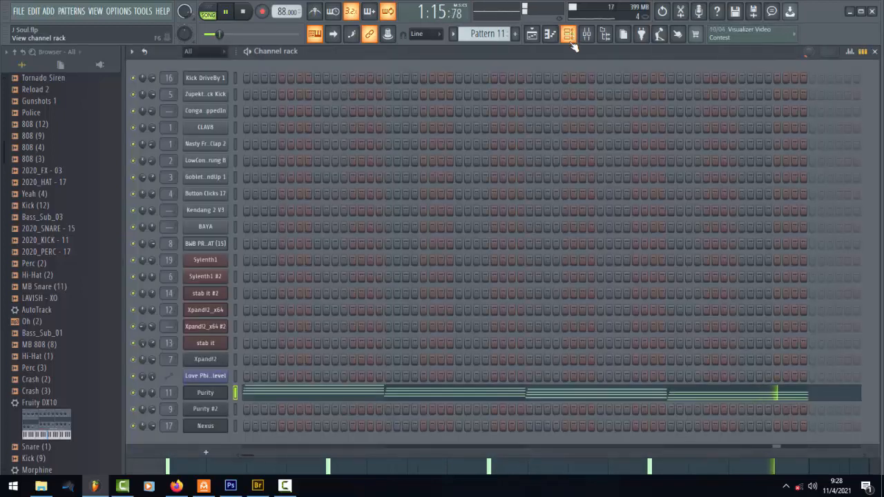
pyautogui.click(211, 393)
pyautogui.moveTo(482, 126); pyautogui.dragTo(483, 67)
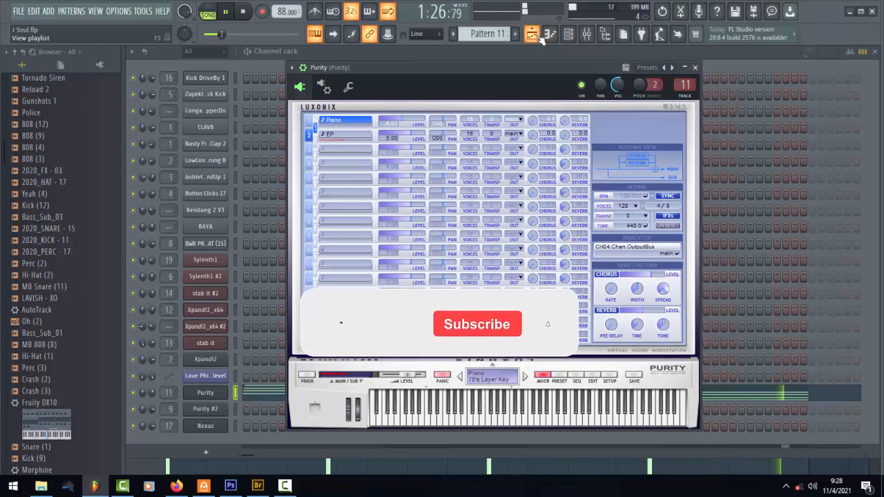
# Step: Solo Track 13 in the playlist and play Pattern 13's Nexus bass notes in the piano roll
pyautogui.click(533, 35)
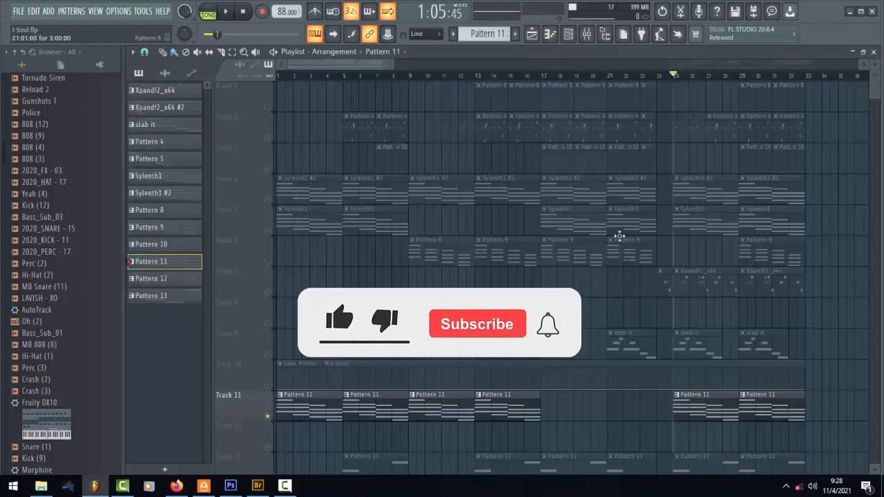
pyautogui.scroll(-3, 655, 316)
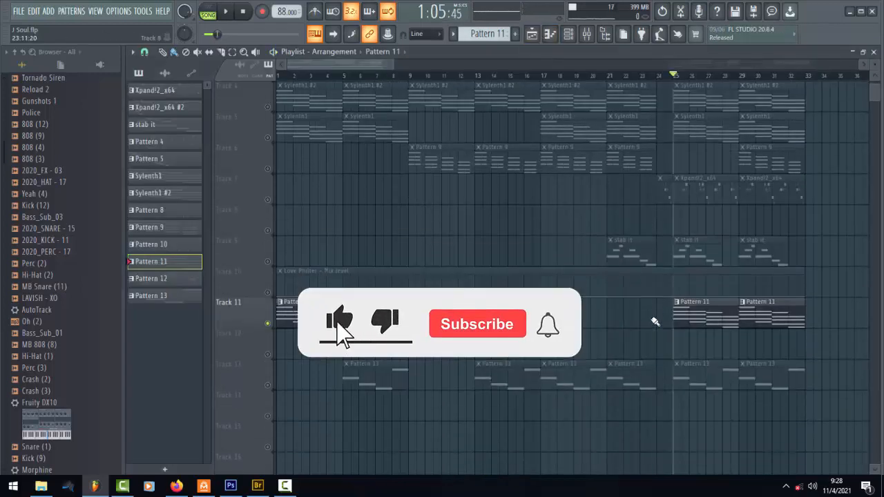
pyautogui.scroll(1, 656, 319)
pyautogui.click(267, 354)
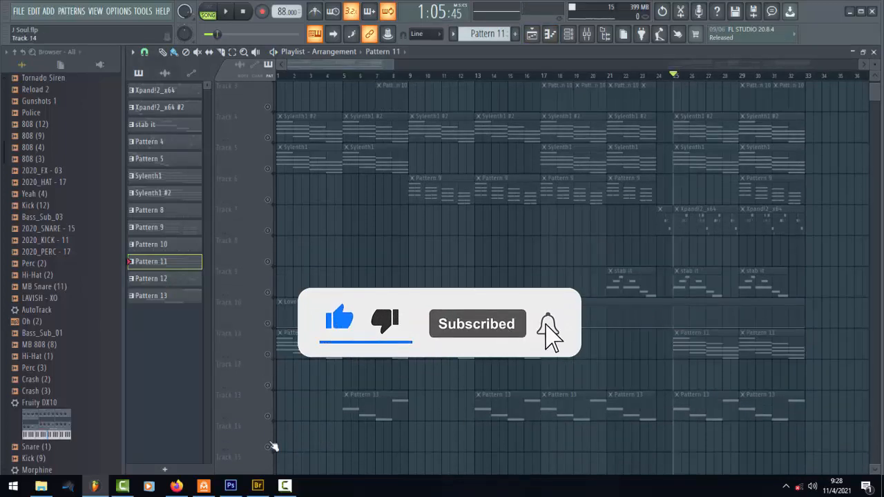
pyautogui.click(268, 416)
pyautogui.click(699, 410)
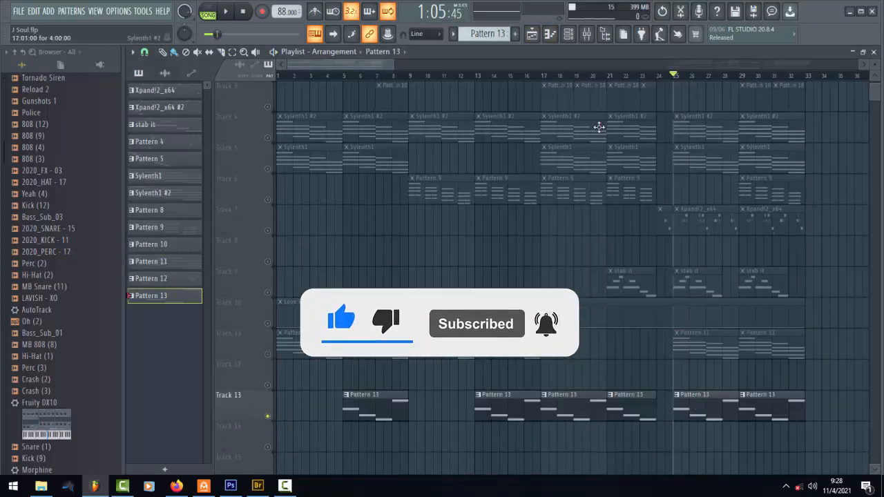
pyautogui.click(569, 35)
pyautogui.click(477, 428)
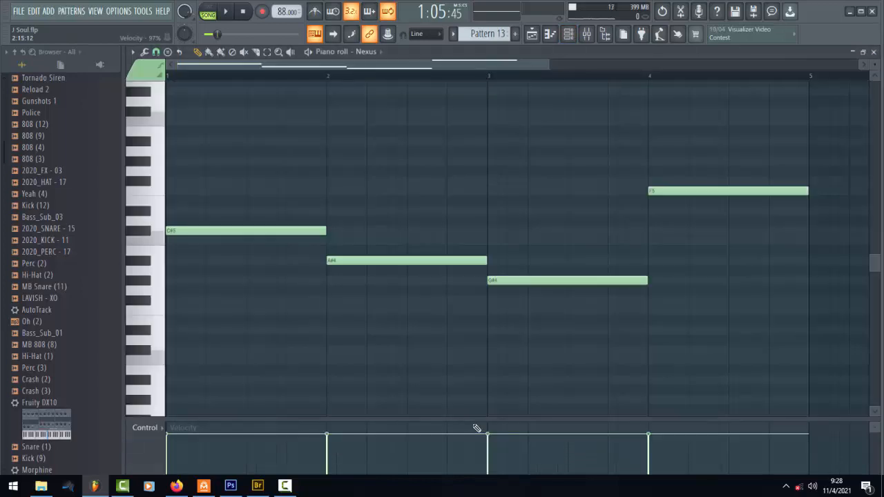
pyautogui.press('space')
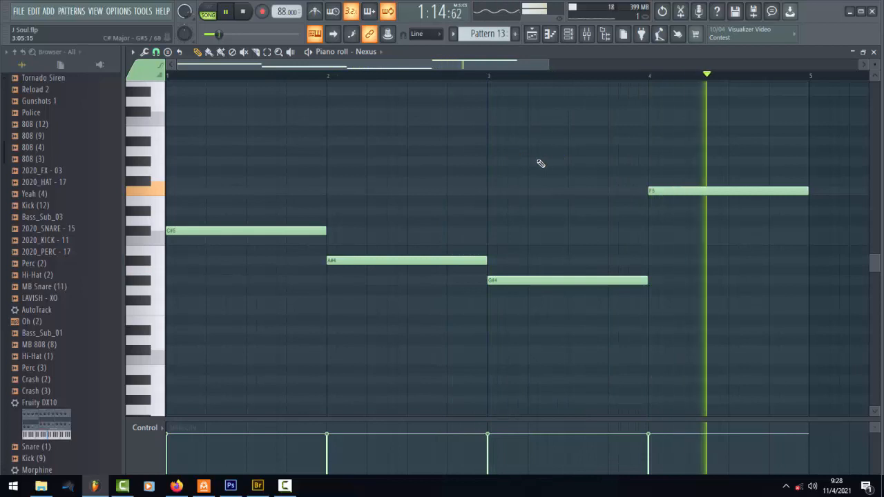
# Step: Examine the preset and settings of the Nexus instrument while Pattern 13 plays
pyautogui.click(569, 35)
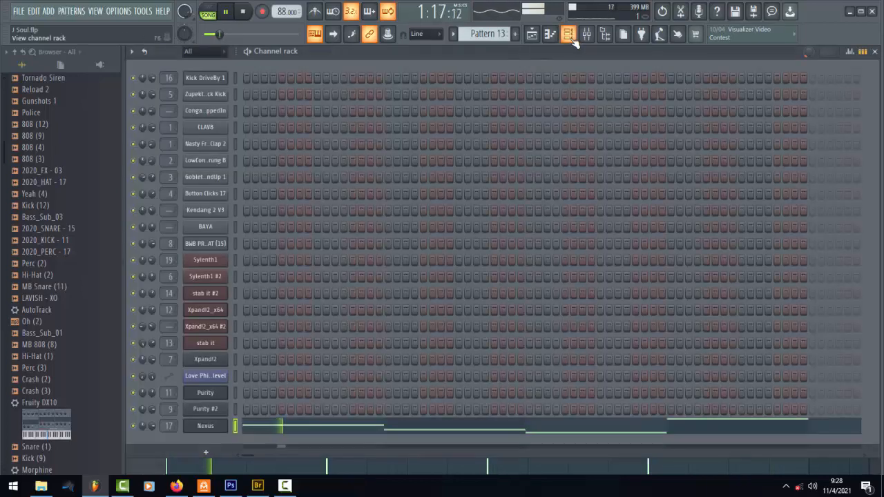
pyautogui.click(220, 425)
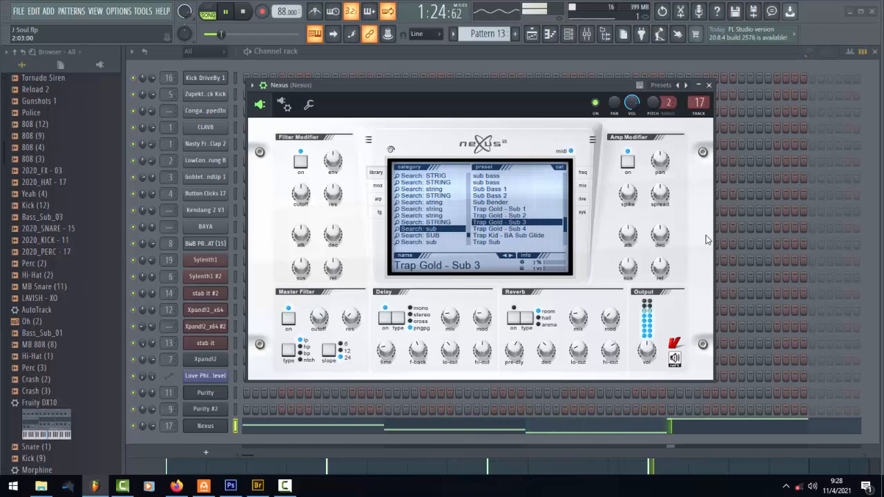
# Step: Close the Nexus instrument, pause the song, and unsolo Track 13 in the playlist so all tracks are active
pyautogui.click(709, 86)
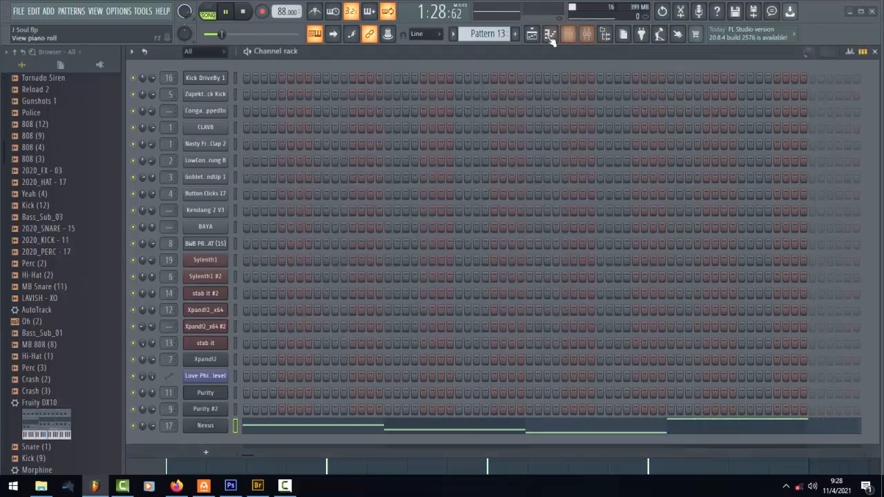
pyautogui.click(532, 34)
pyautogui.press('space')
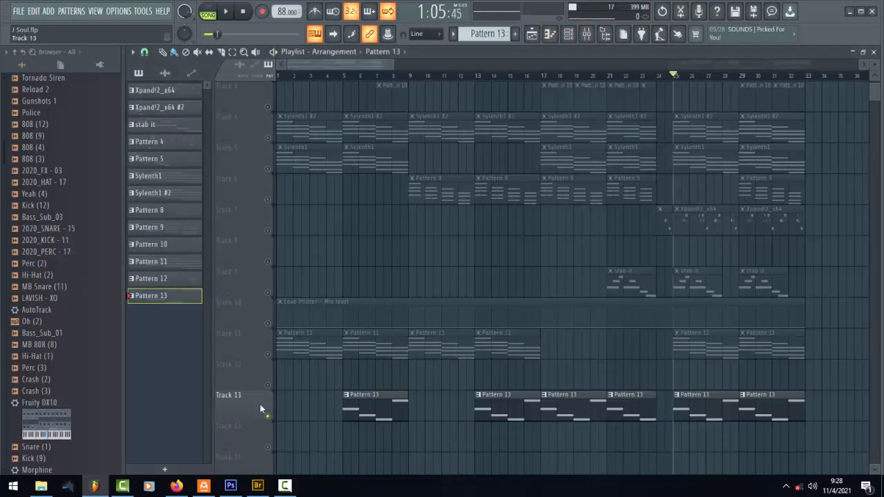
pyautogui.rightClick(268, 415)
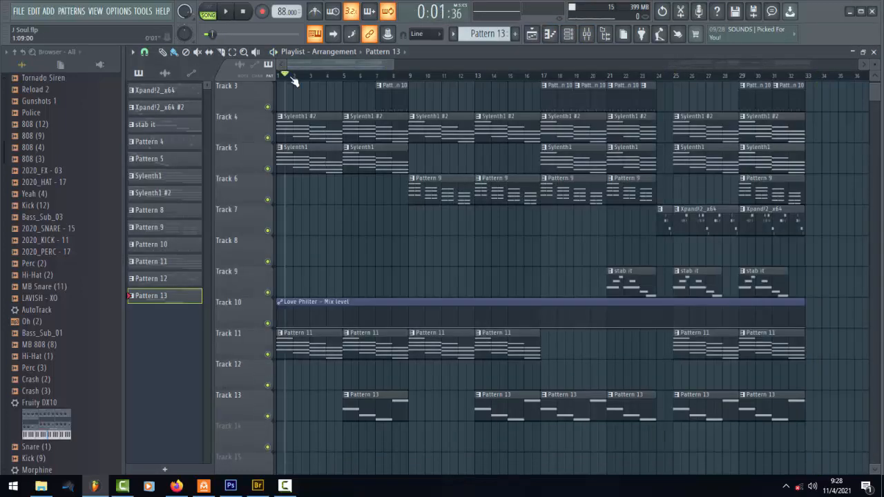
# Step: Play the full arrangement from the beginning and look over all tracks in the playlist
pyautogui.scroll(2, 398, 210)
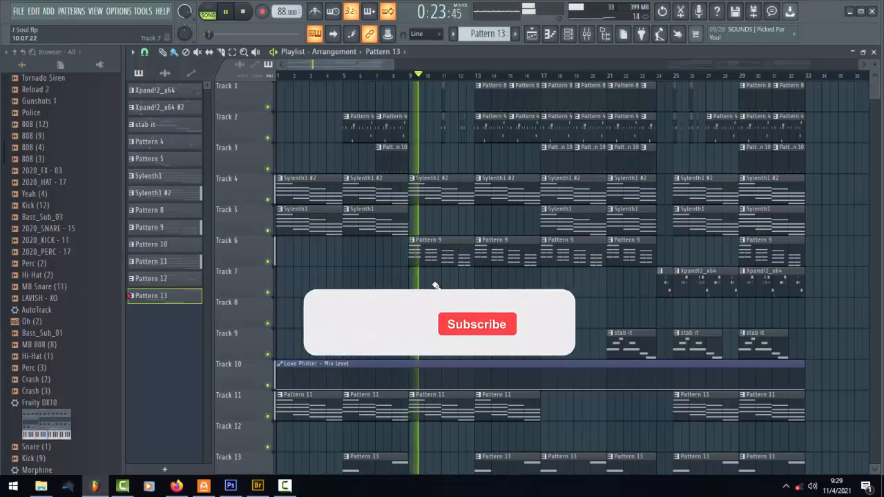
pyautogui.scroll(-1, 436, 286)
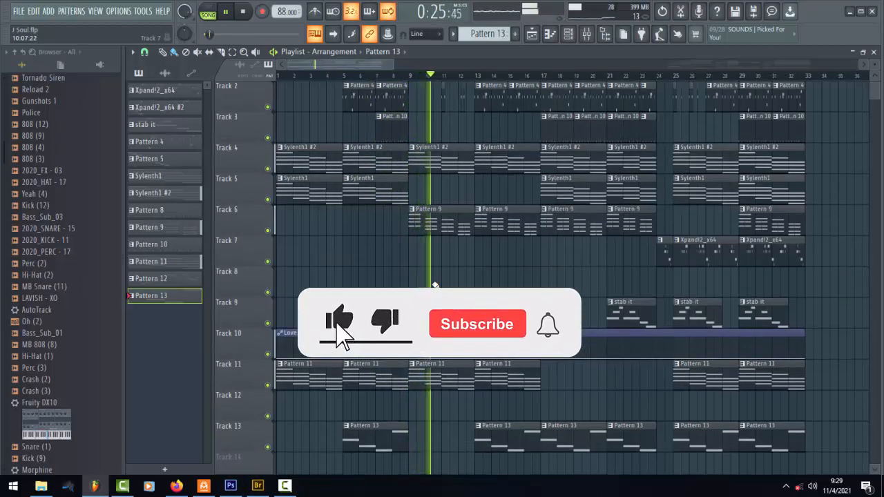
pyautogui.scroll(1, 435, 286)
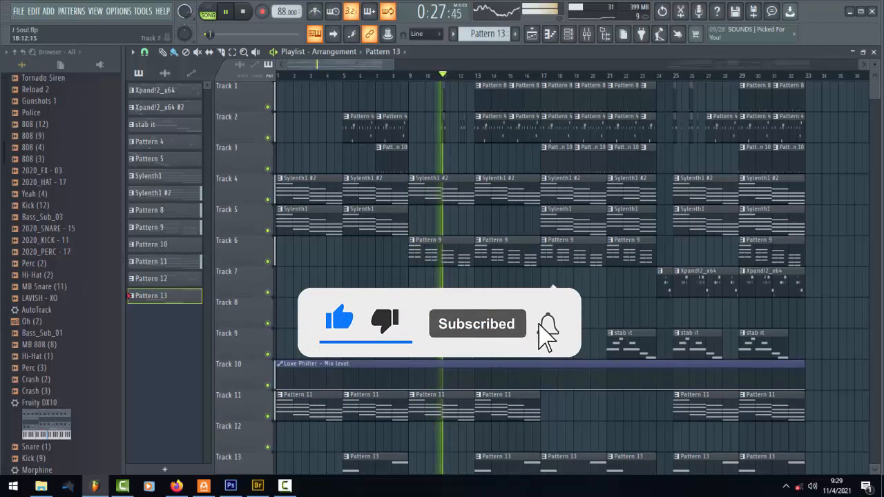